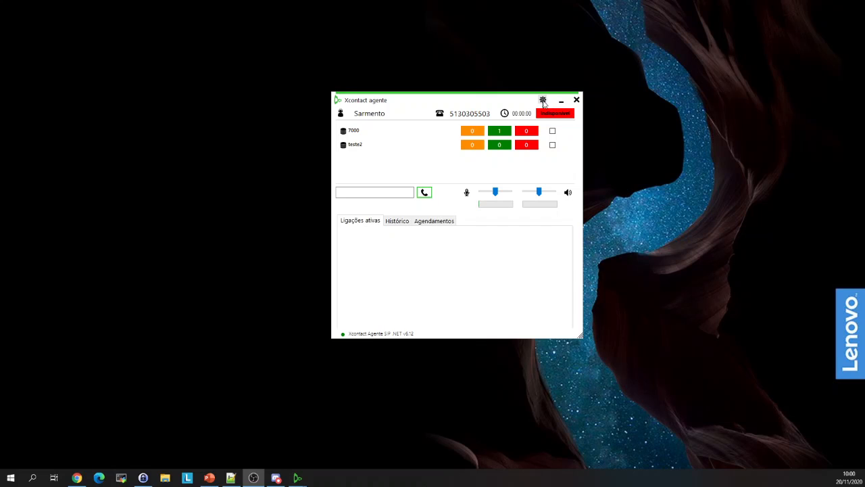
Step: Bring the general settings window into view and set "Usuários podem mudar configurações?" to Não
click(543, 100)
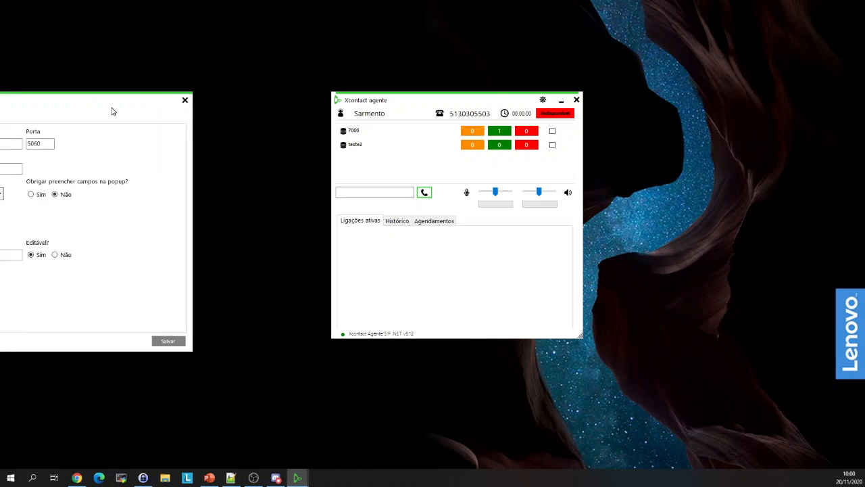
drag(113, 108, 236, 74)
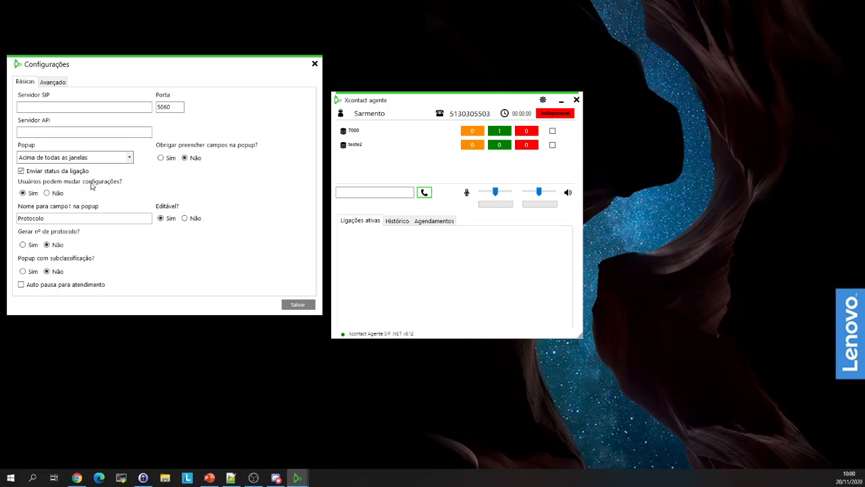
click(47, 194)
Step: Review the agent's own Básicas and Aparência settings, including Auto pausa para agendamento, and close the general settings window
click(543, 100)
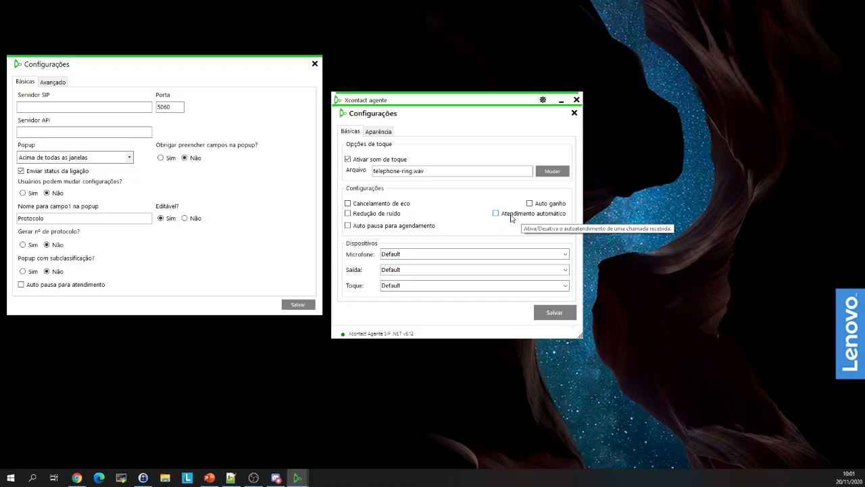
click(373, 228)
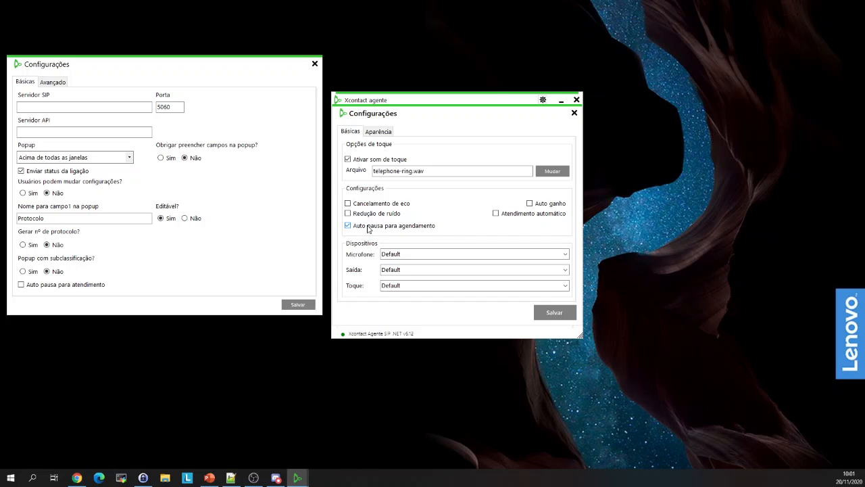
click(398, 254)
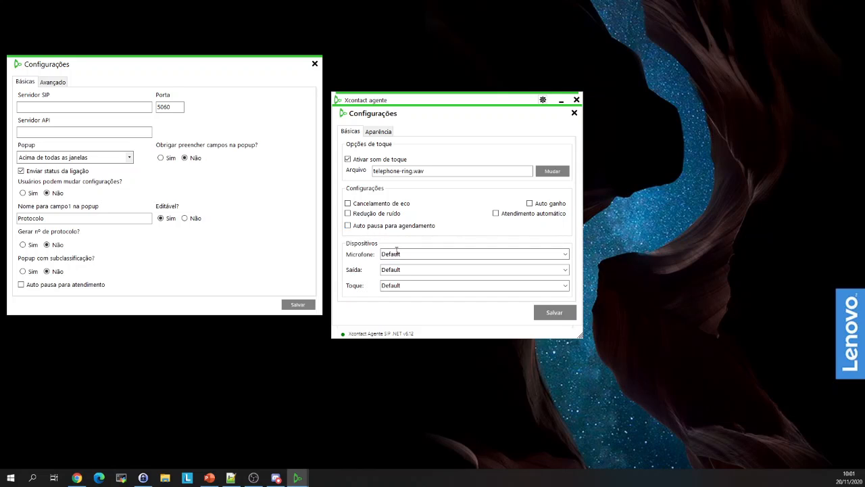
click(373, 133)
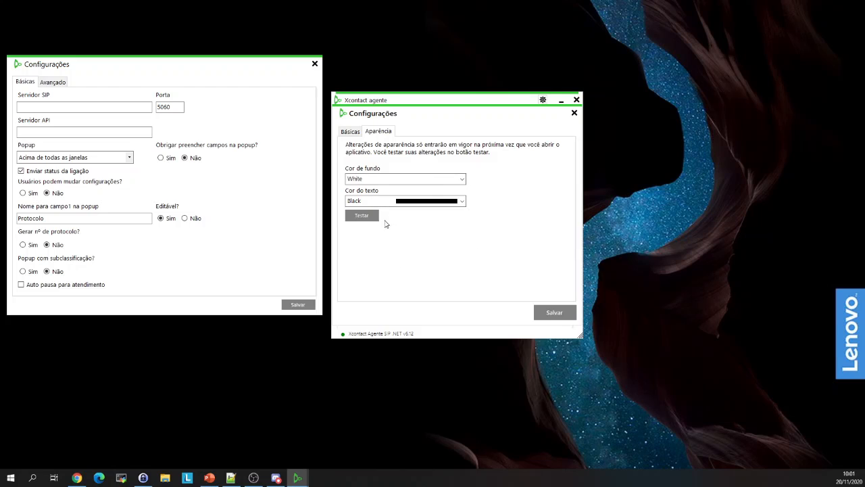
click(348, 132)
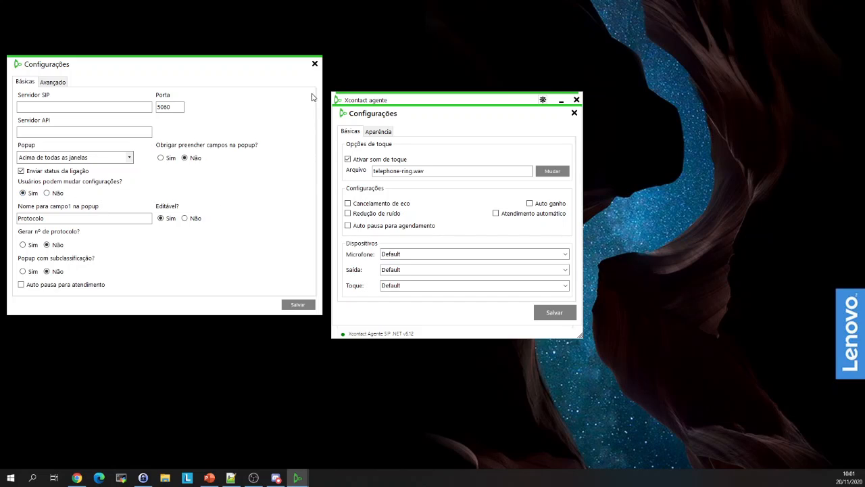
click(315, 64)
click(165, 478)
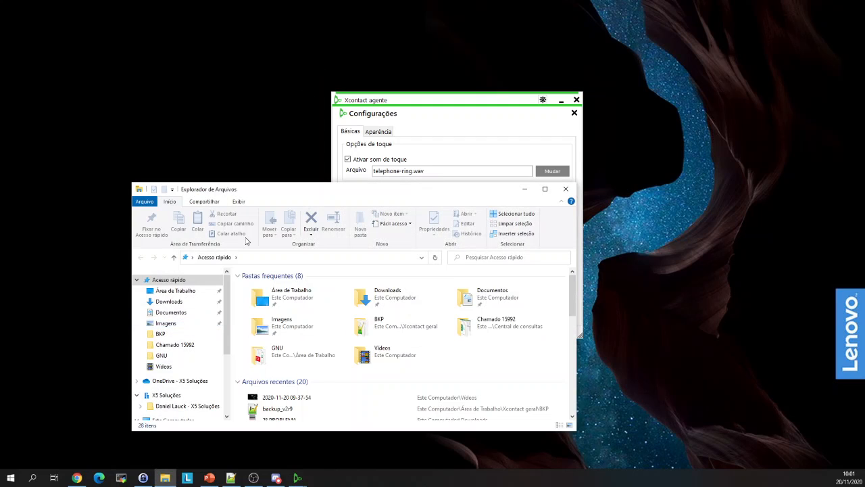
drag(295, 185, 311, 73)
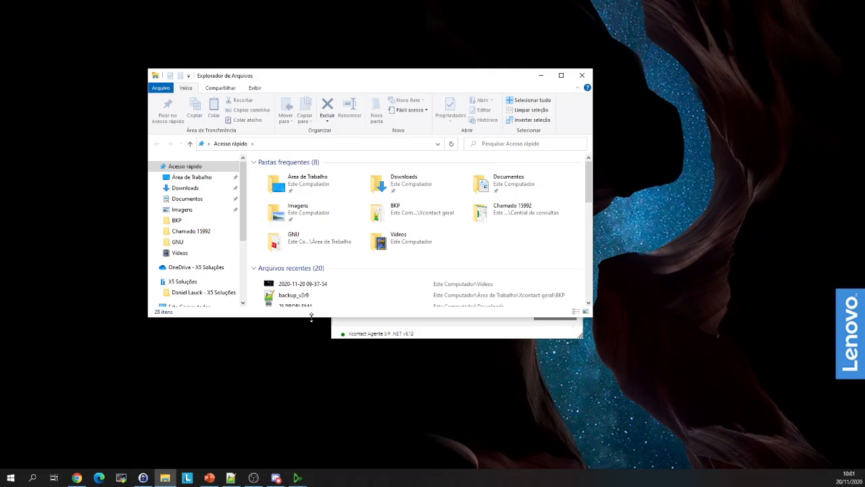
drag(310, 316, 304, 355)
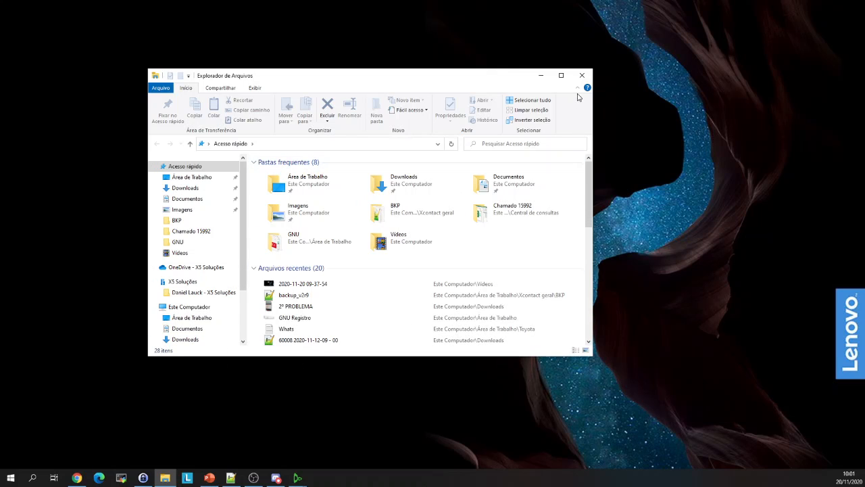
click(582, 75)
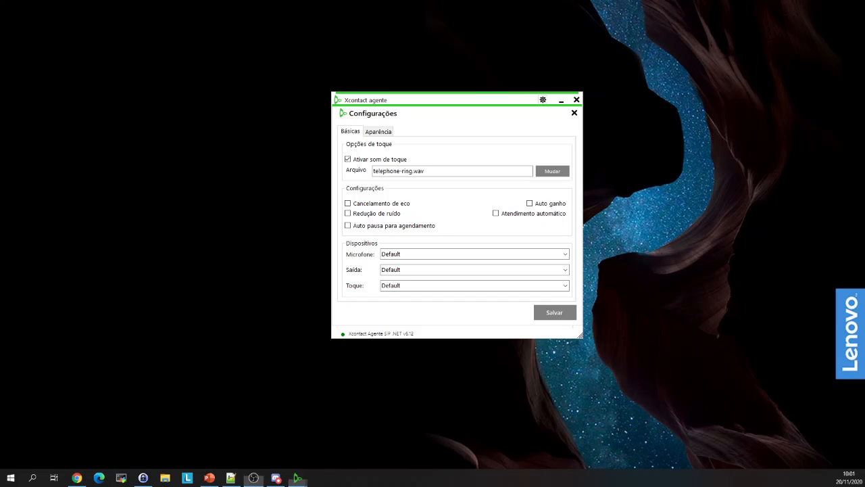
Step: Inspect the full target path in the properties of the Xcontact agente SIP desktop shortcut
drag(119, 175, 224, 114)
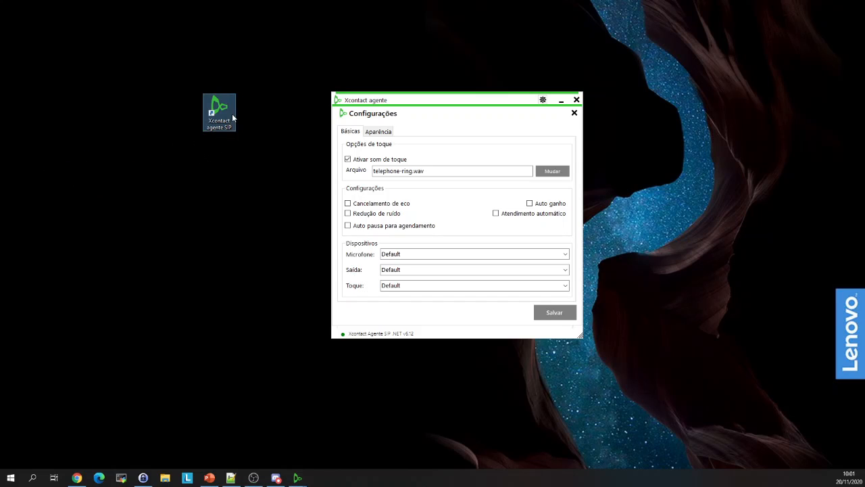
right_click(212, 106)
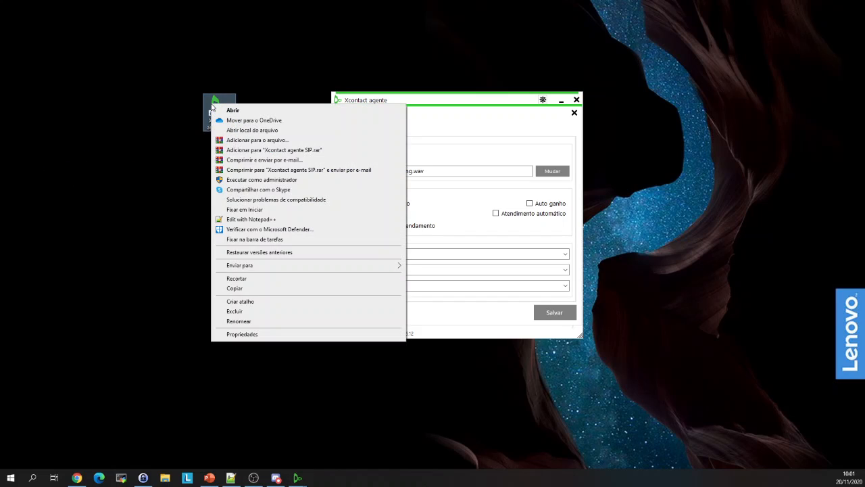
click(235, 334)
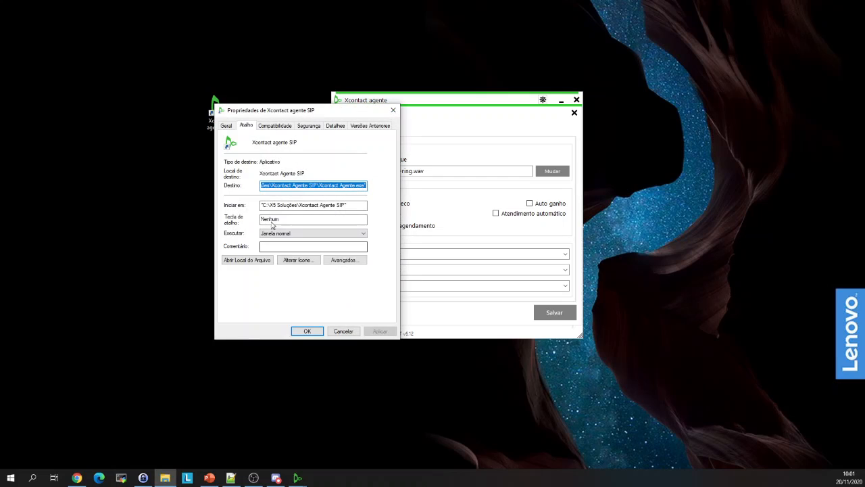
click(273, 185)
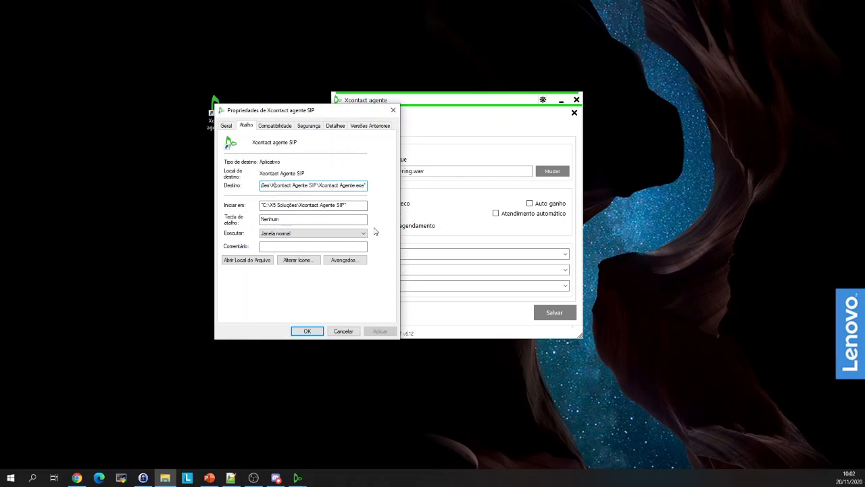
key(Right)
key(Right)
key(Right)
key(Right)
key(Right)
key(Right)
key(Right)
key(Right)
key(Right)
key(Right)
key(Left)
key(Left)
key(Left)
key(Left)
key(Left)
key(Left)
key(Left)
key(Left)
key(Left)
key(Left)
key(Left)
key(Left)
key(Left)
key(Left)
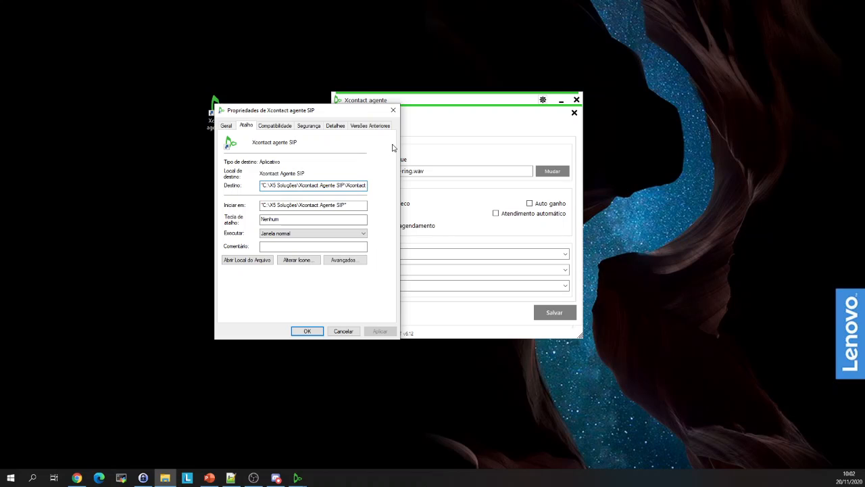
click(393, 109)
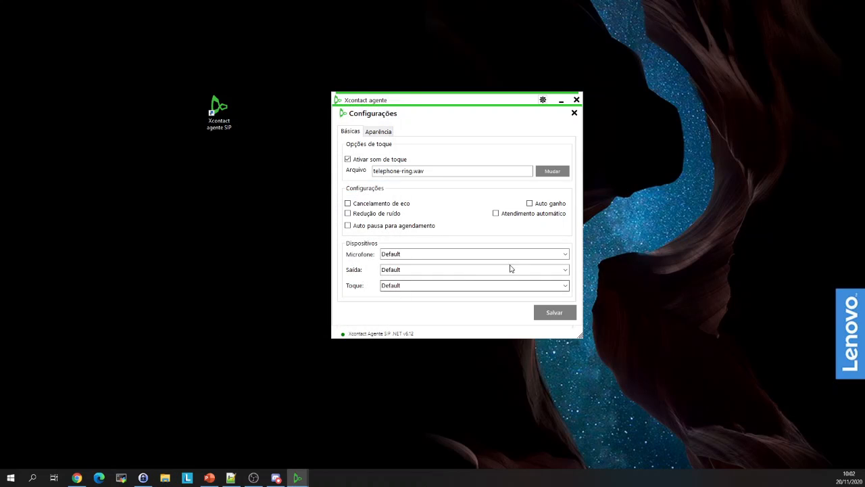
Step: In File Explorer, open the Config file from C:\X5 Soluções\Xcontact Agente SIP in Notepad
click(165, 477)
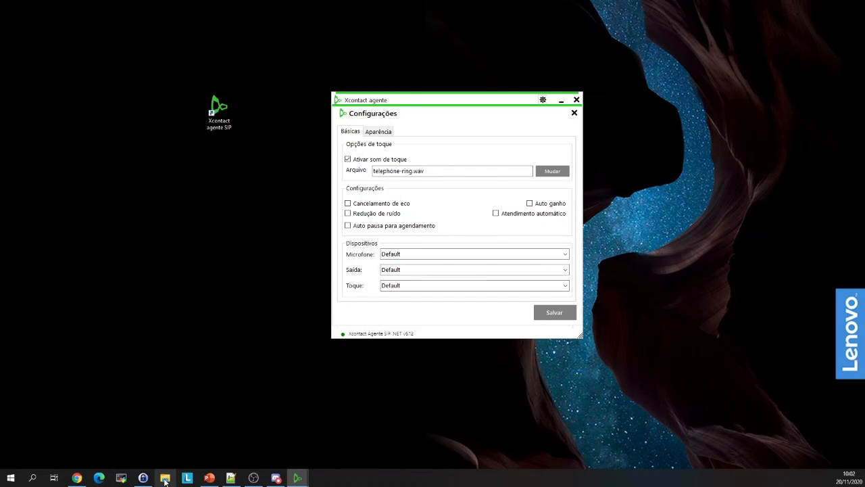
scroll(241, 258, down, 3)
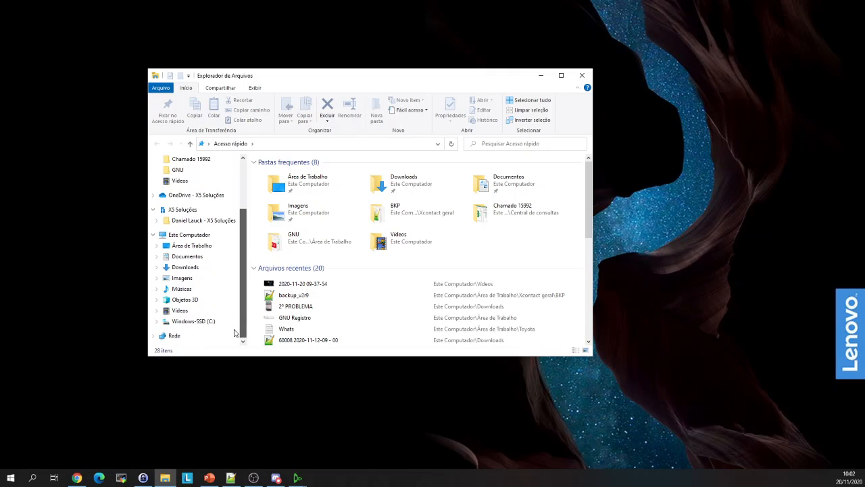
click(194, 321)
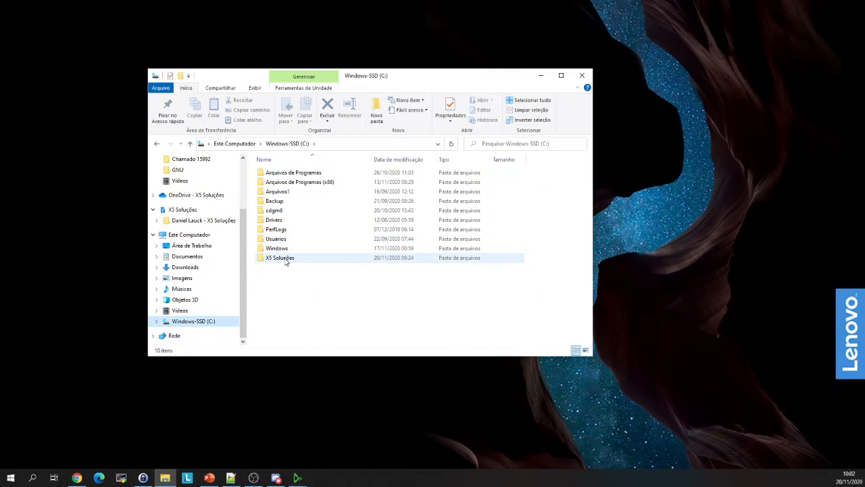
double_click(280, 258)
click(304, 184)
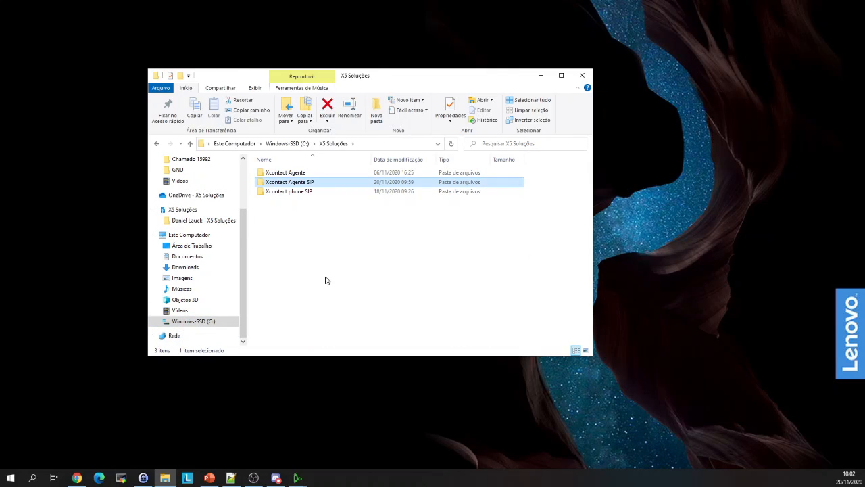
double_click(284, 185)
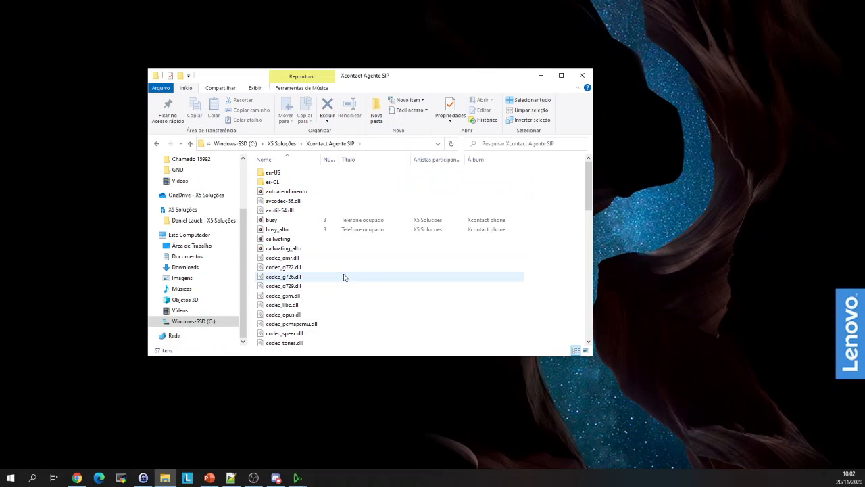
scroll(343, 277, down, 1)
scroll(334, 277, down, 3)
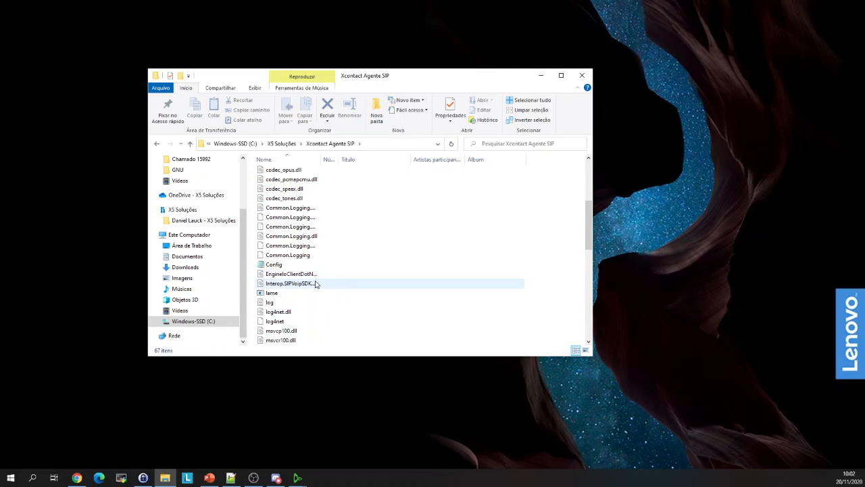
double_click(285, 265)
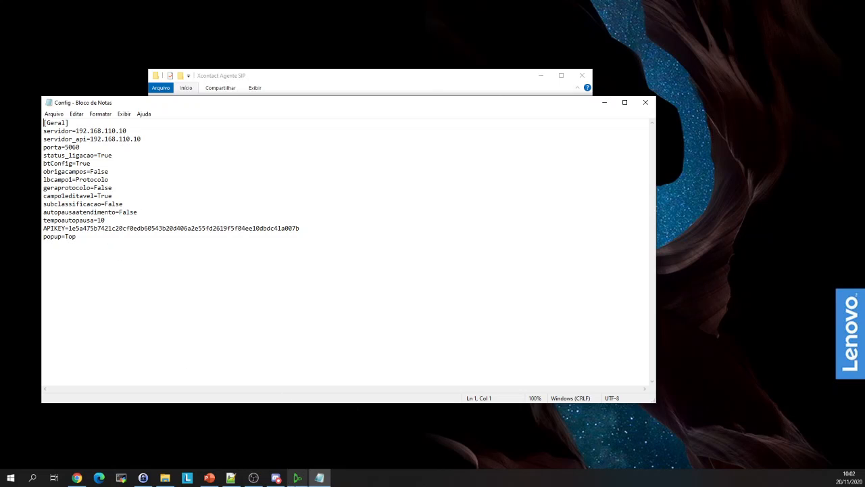
Step: Close the agent's settings dialog and select the btConfig=True line in the Config file
click(298, 477)
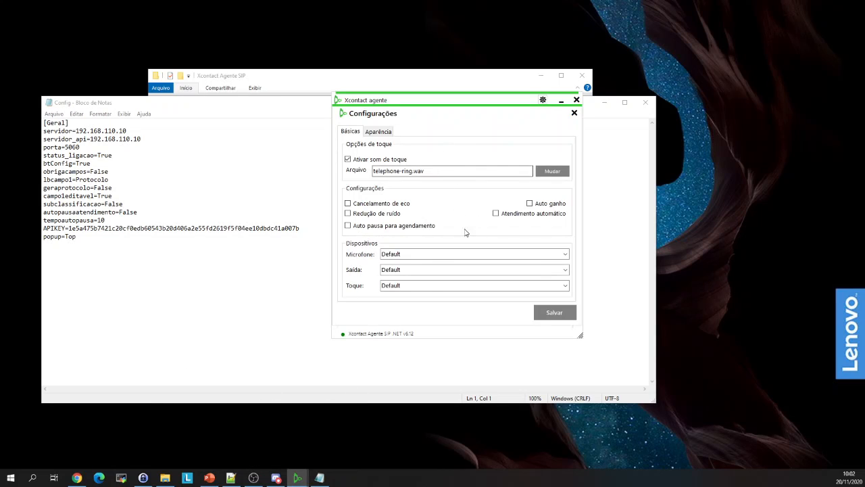
click(574, 112)
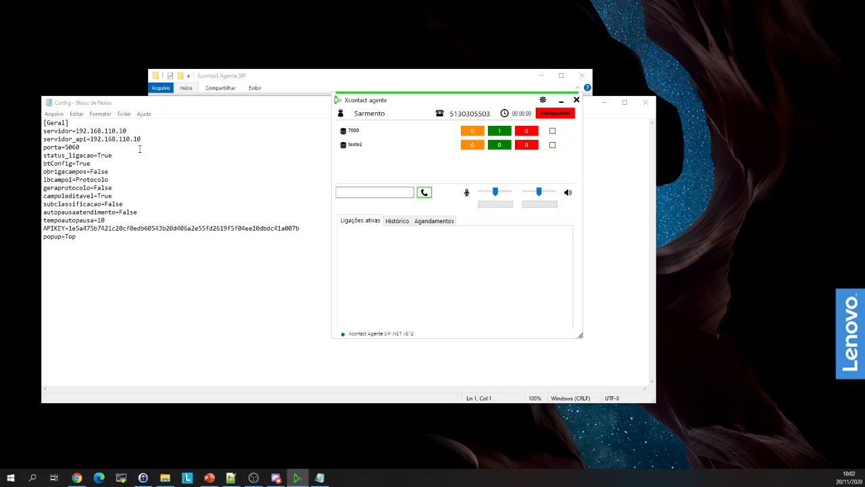
click(79, 163)
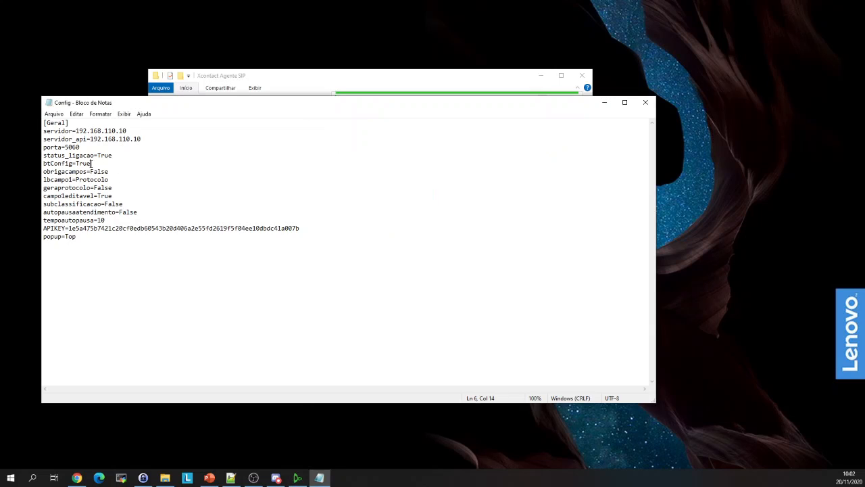
drag(90, 163, 46, 163)
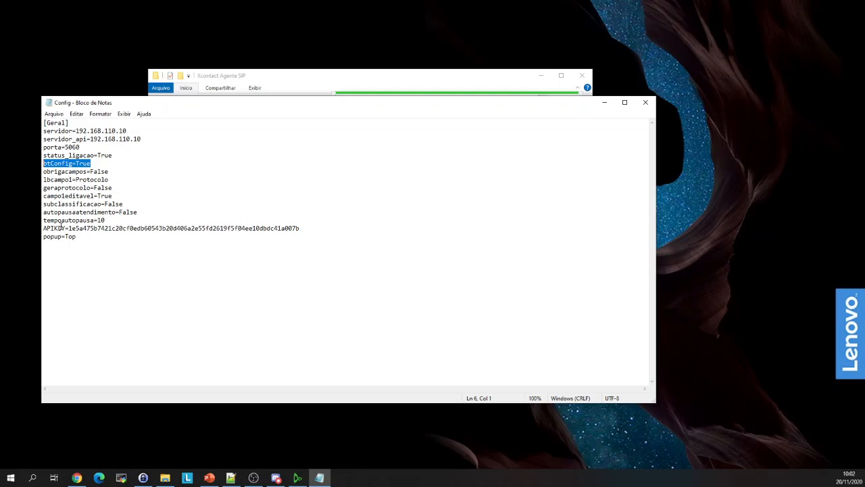
Step: Minimize the folder window, move the Config file window lower, and check the agent's settings dialog again
click(380, 91)
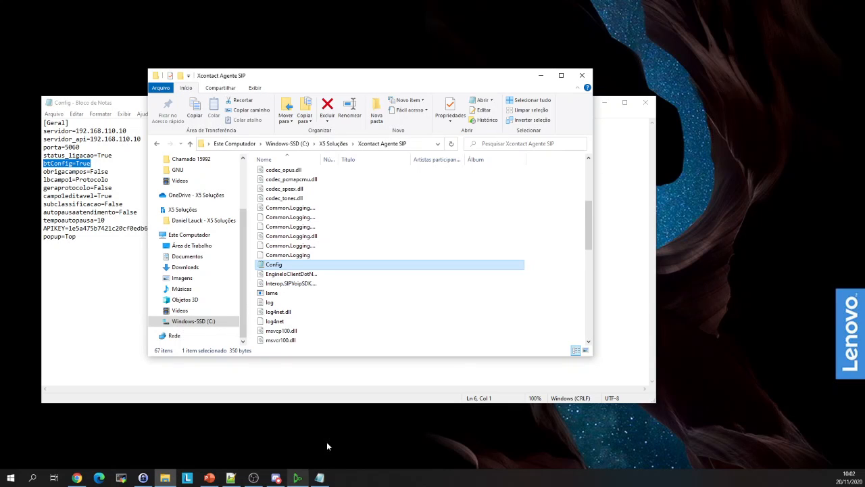
click(541, 75)
drag(421, 104, 422, 136)
click(429, 103)
click(542, 100)
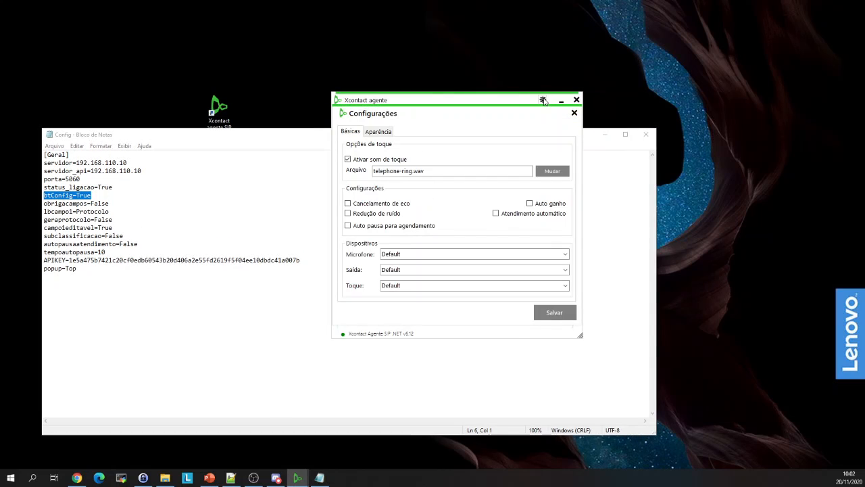
click(574, 114)
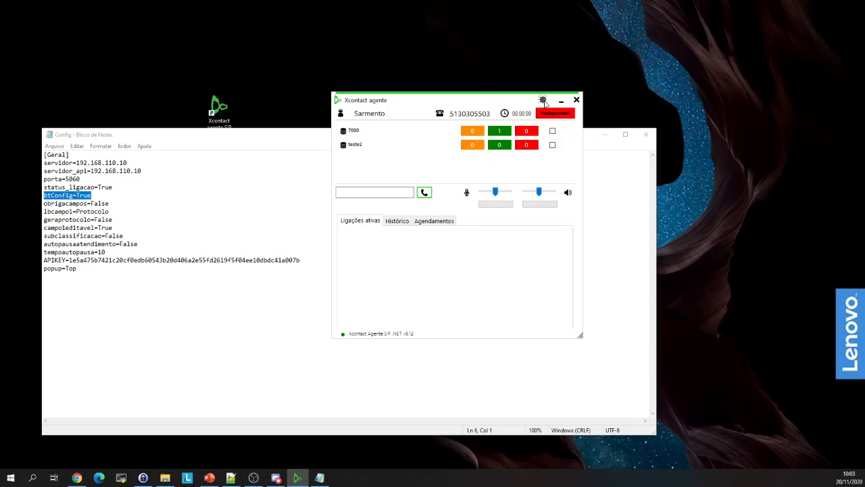
Step: Examine the servidor address in the Config file alongside the agent window
click(236, 305)
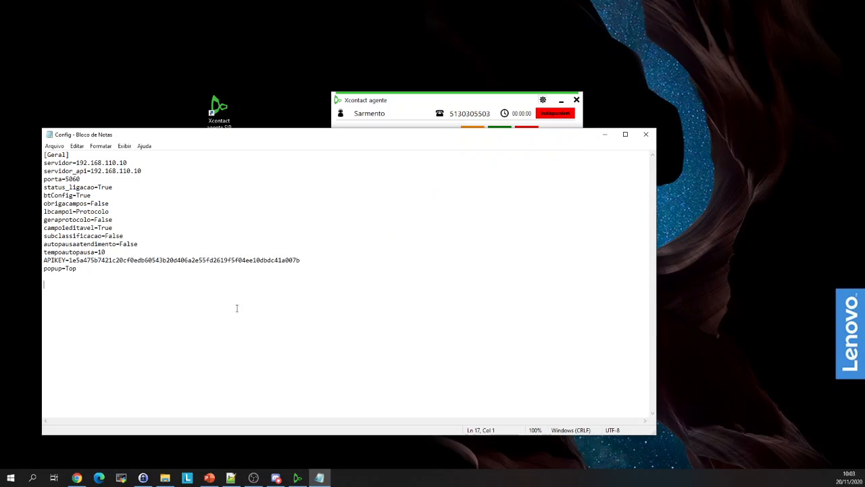
double_click(123, 163)
drag(123, 163, 76, 160)
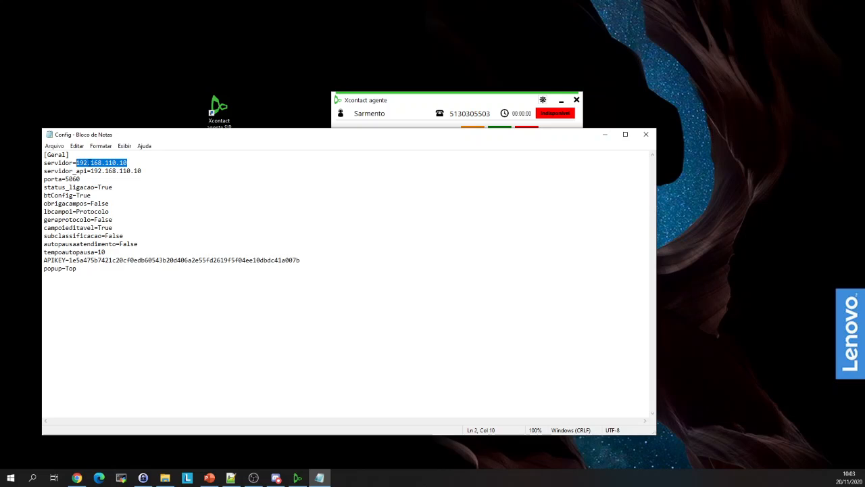
click(406, 103)
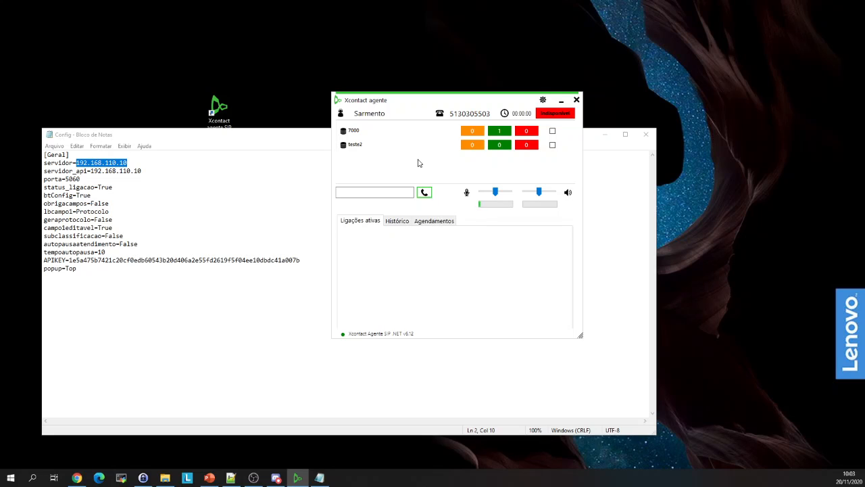
click(193, 187)
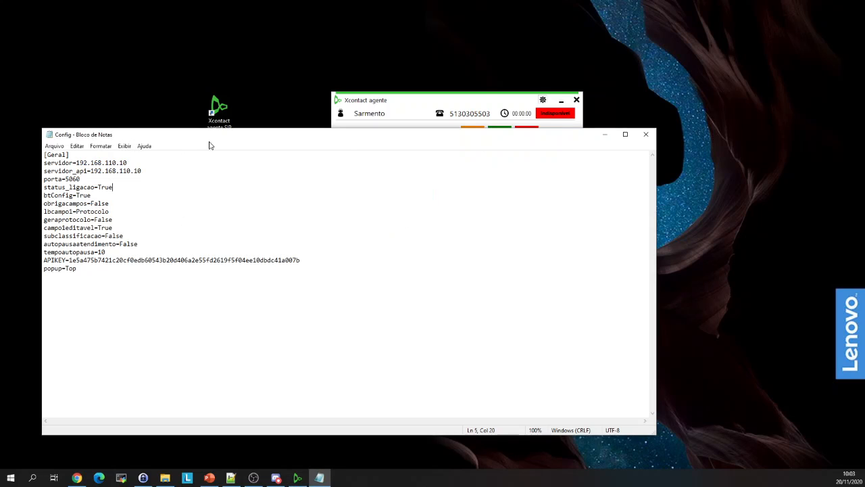
Step: Replace the servidor address in the Config file with x5.xcontactactcenter.com.br
drag(136, 164, 73, 163)
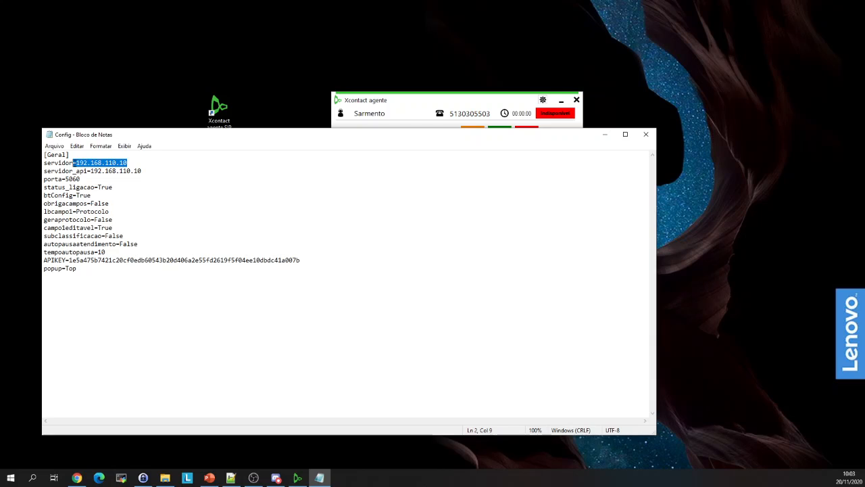
double_click(77, 161)
drag(76, 163, 132, 162)
text(x5)
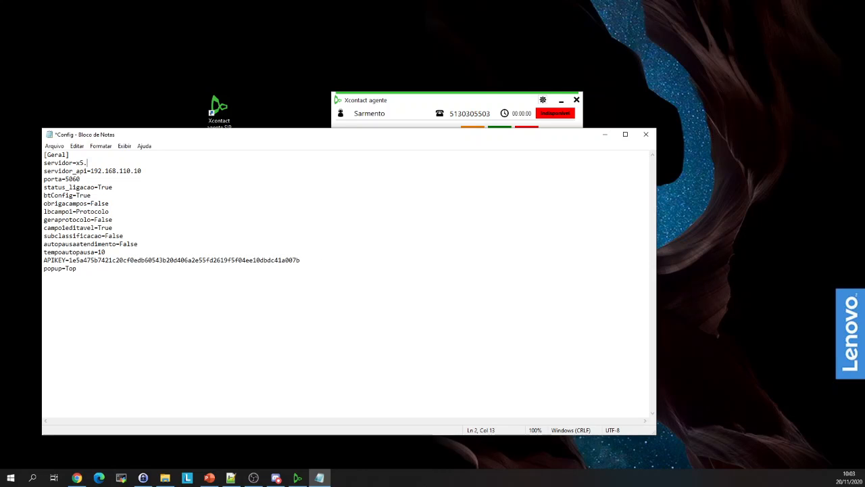
text(.xcontacta)
text(ctcenter.com.br)
Step: Copy the servidor address over the servidor_api value, and close the Config file without saving the changes
drag(77, 163, 176, 164)
key(ctrl+c)
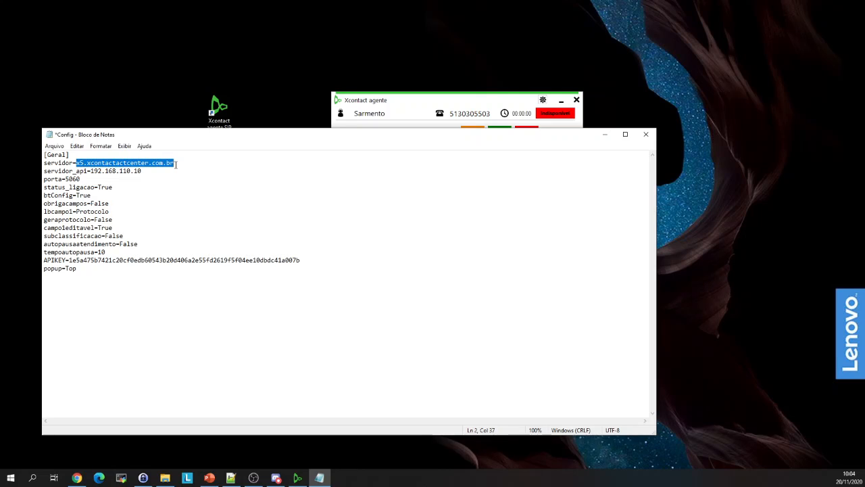
drag(91, 171, 158, 171)
key(ctrl+v)
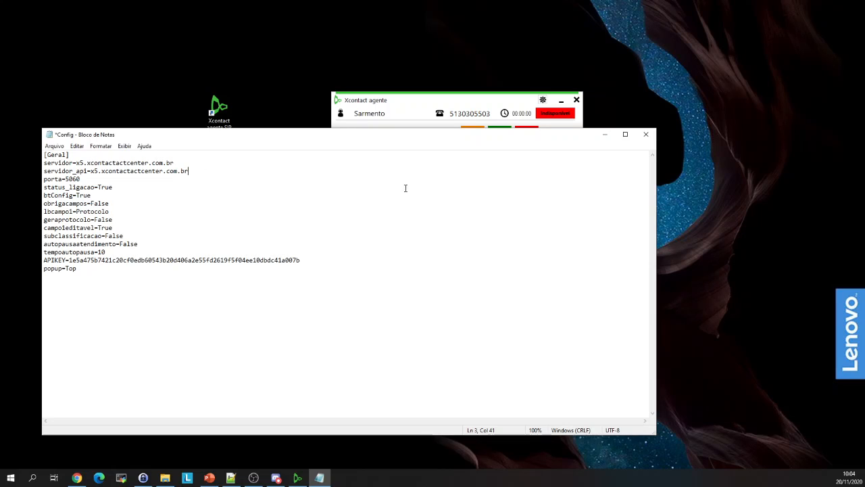
click(646, 134)
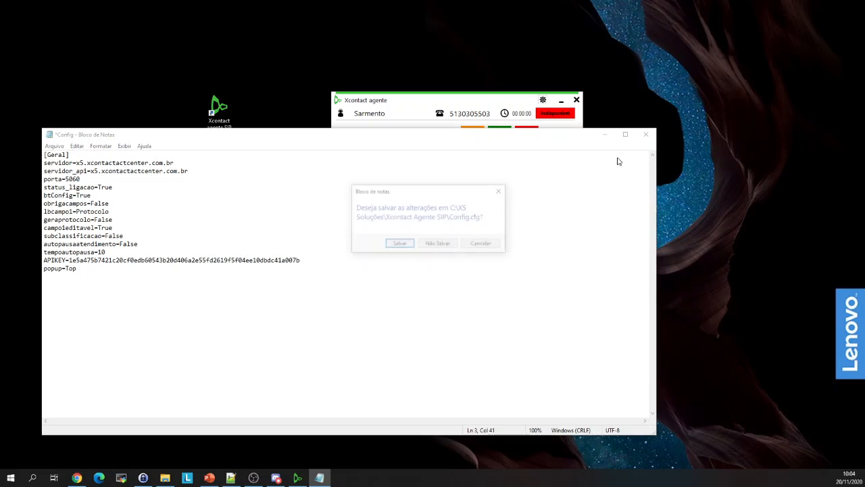
click(436, 243)
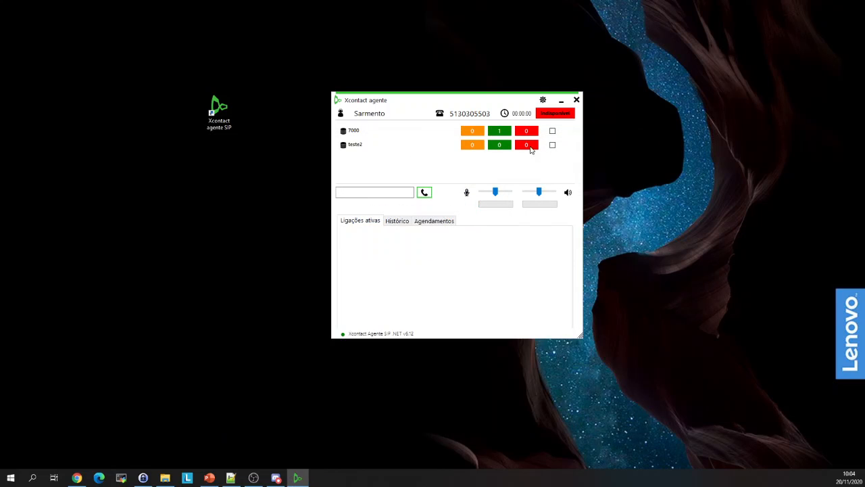
Step: Open the agent's settings and browse for a ringtone file in C:\X5 Soluções\Xcontact Agente SIP
click(543, 100)
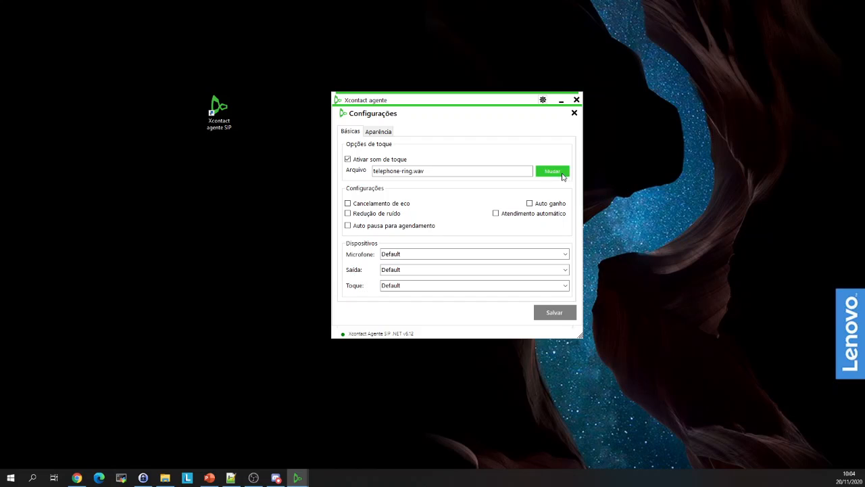
click(563, 176)
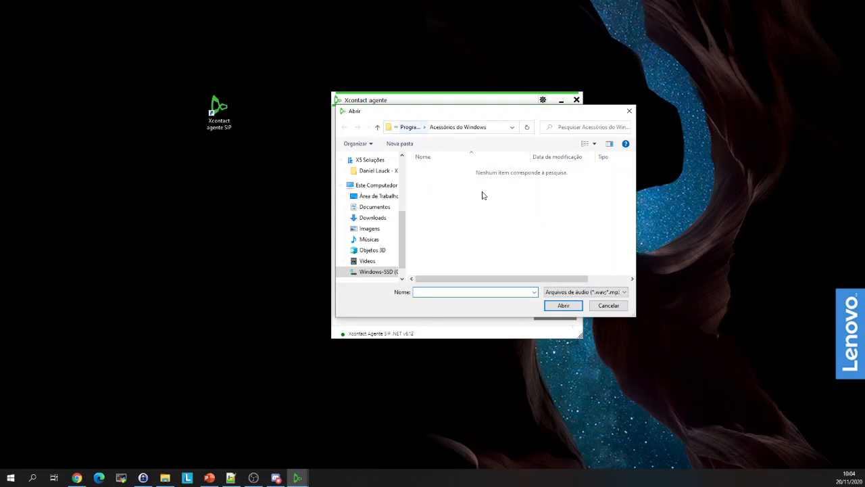
click(382, 271)
double_click(439, 257)
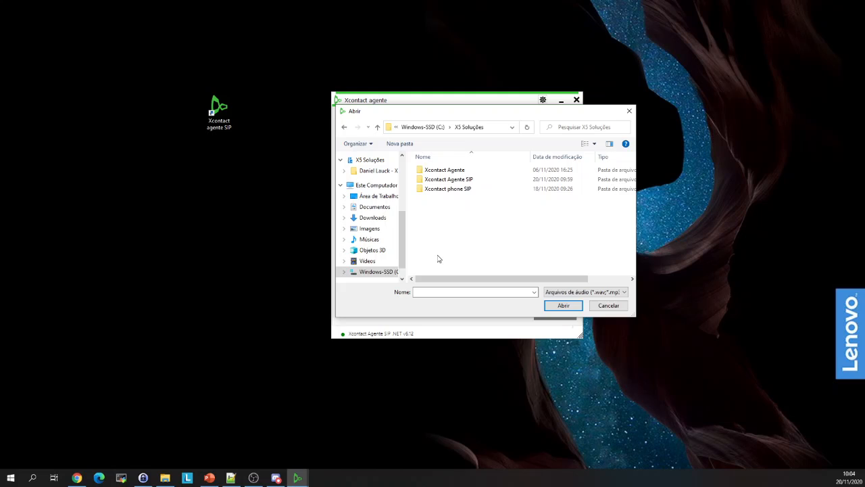
double_click(446, 180)
scroll(467, 202, down, 1)
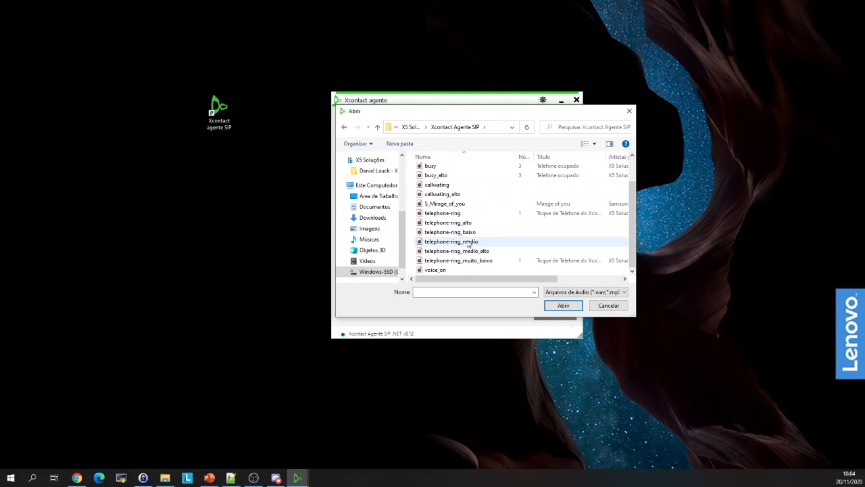
Step: Look through the telephone-ring sound variants up to telephone-ring_muito_baixo, and leave the file picker without changing the ringtone
click(460, 223)
click(472, 233)
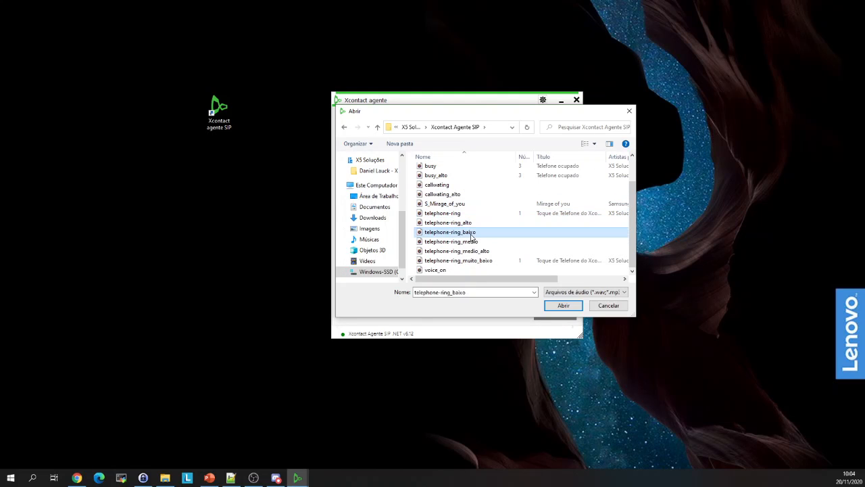
click(478, 213)
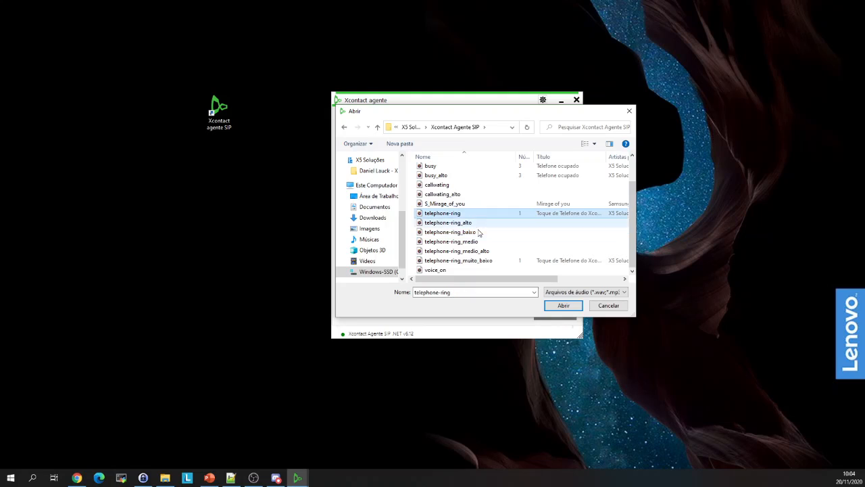
click(477, 232)
click(477, 213)
click(478, 222)
click(477, 232)
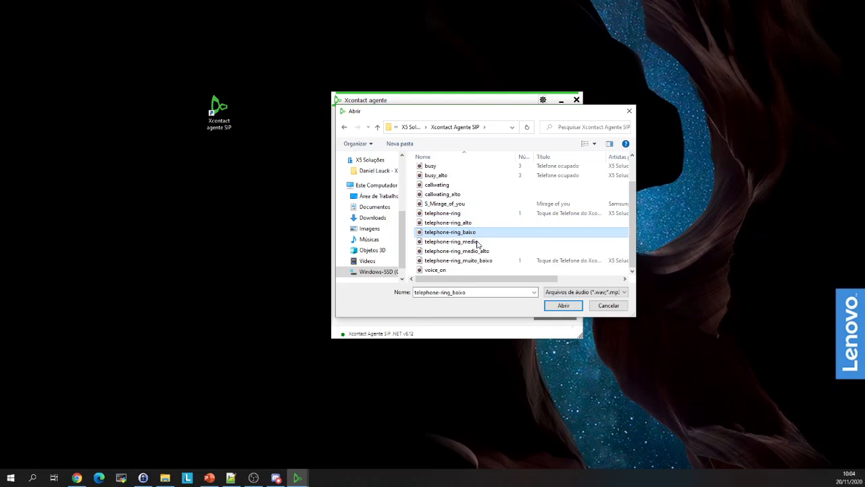
click(478, 241)
click(485, 251)
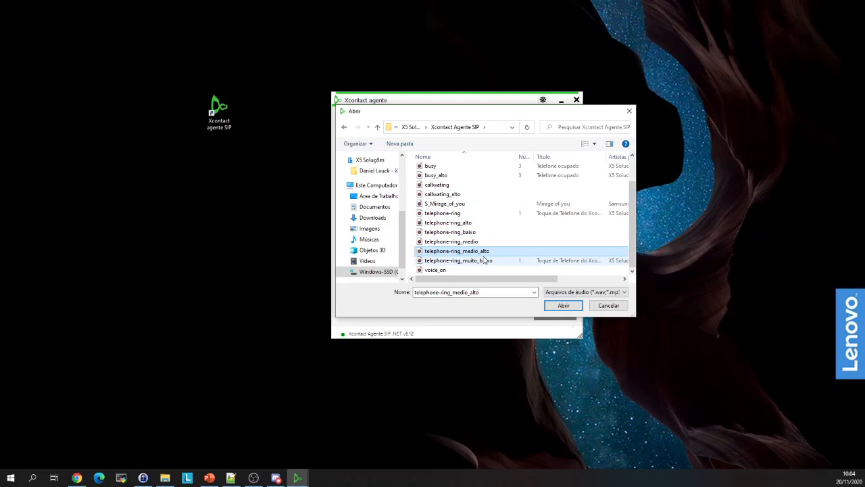
click(486, 261)
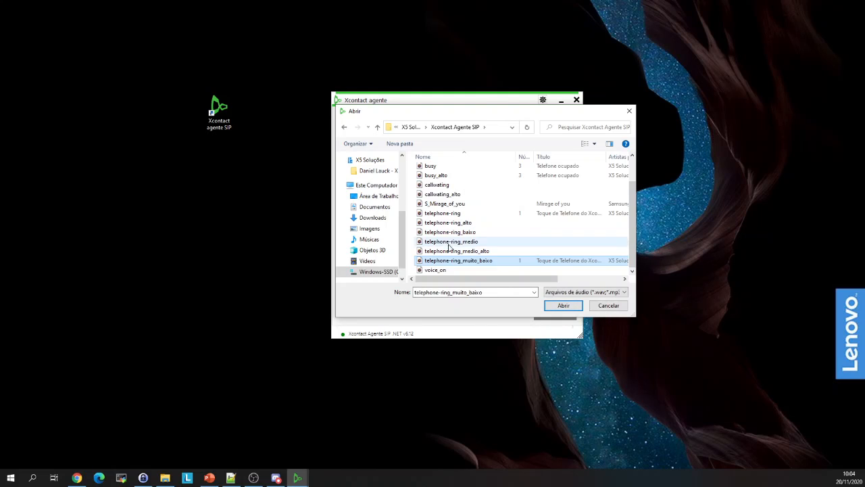
click(553, 305)
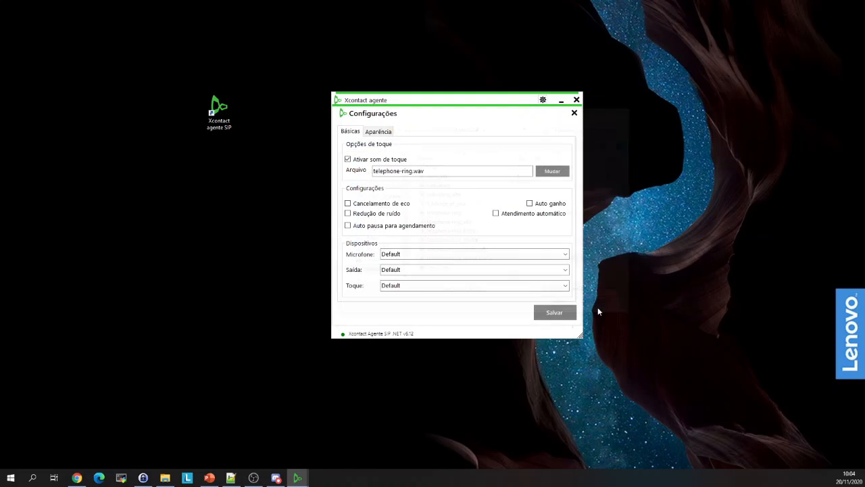
Step: Check the ringtone file name, the devices available for Toque and the Microfone setting
click(465, 173)
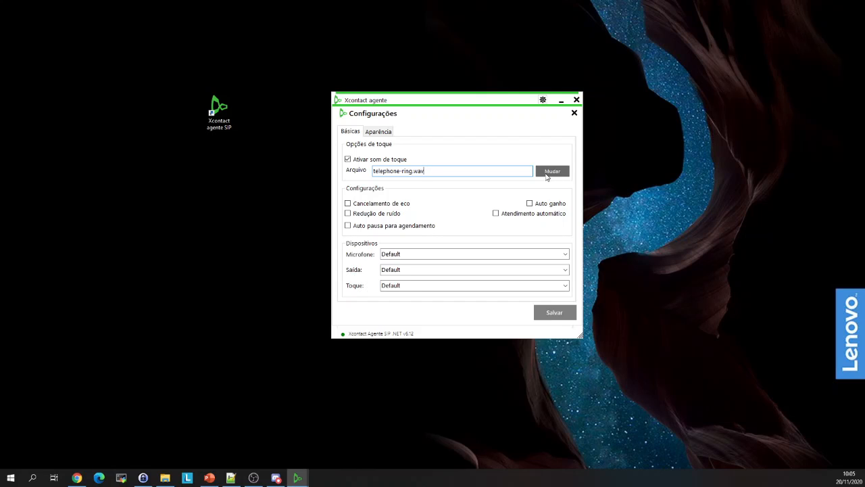
click(418, 285)
click(565, 285)
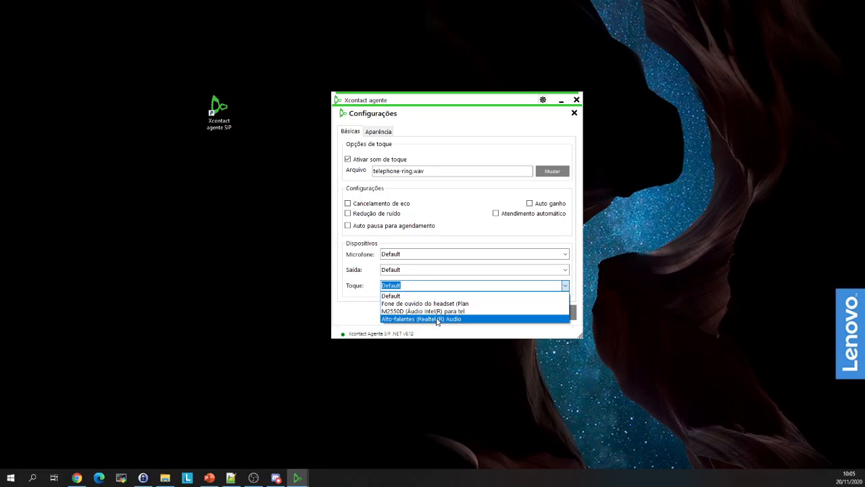
click(346, 319)
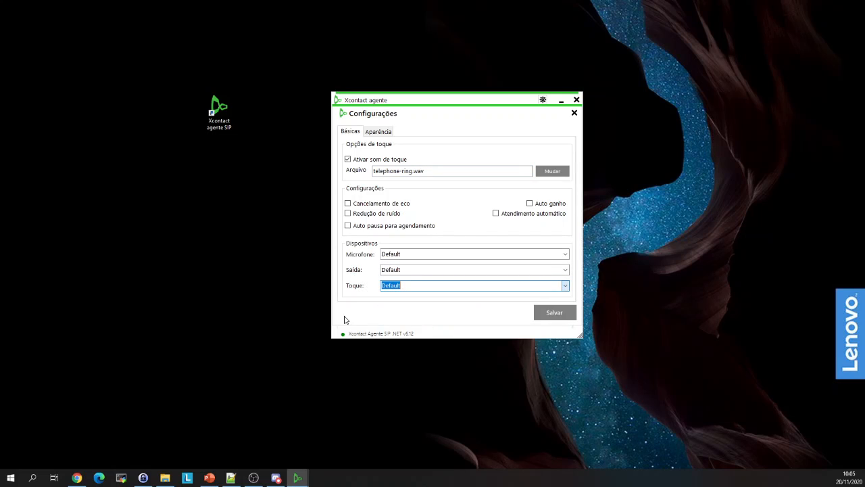
click(418, 254)
click(417, 252)
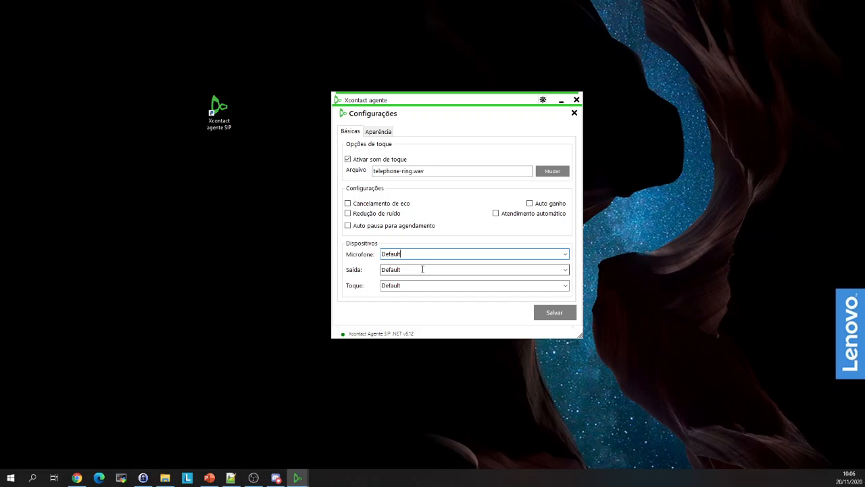
Step: Set the Toque device to Alto-falantes (Realtek(R) Audio)
click(466, 285)
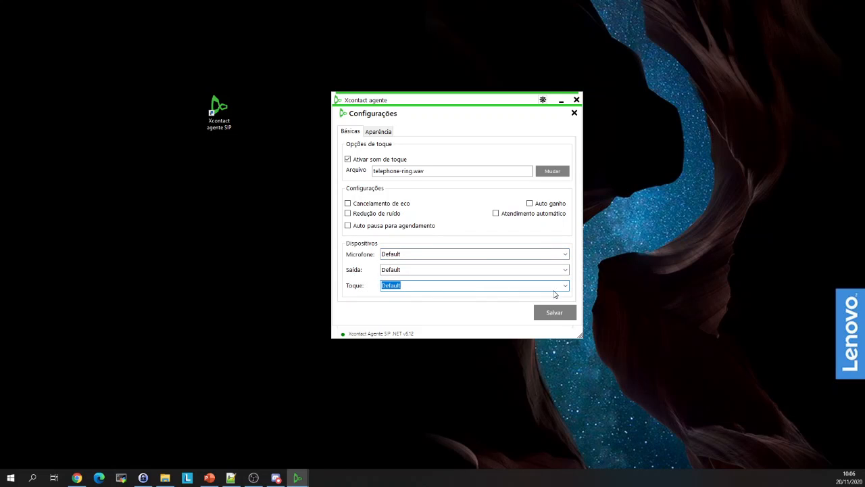
click(561, 288)
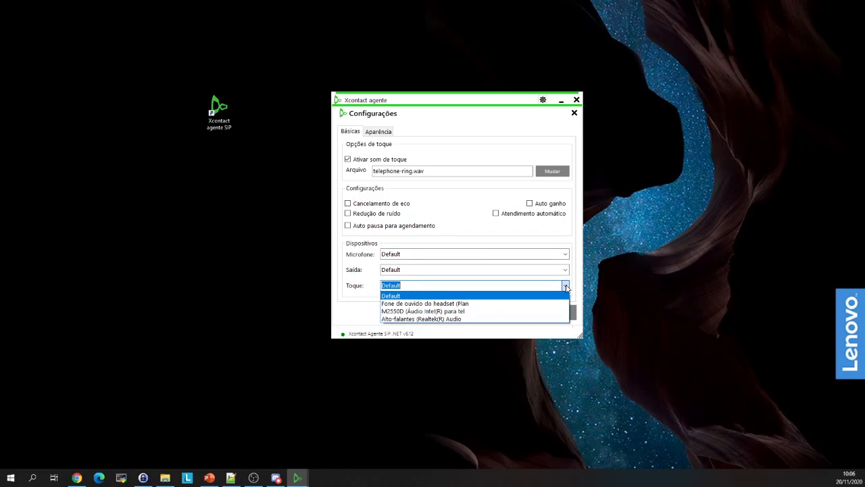
click(456, 319)
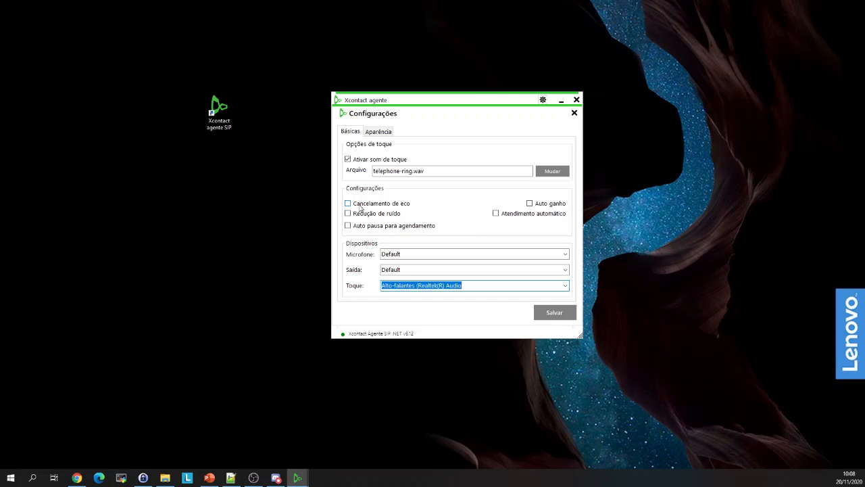
Step: Enable Atendimento automático and try out the Auto pausa para agendamento option
click(496, 213)
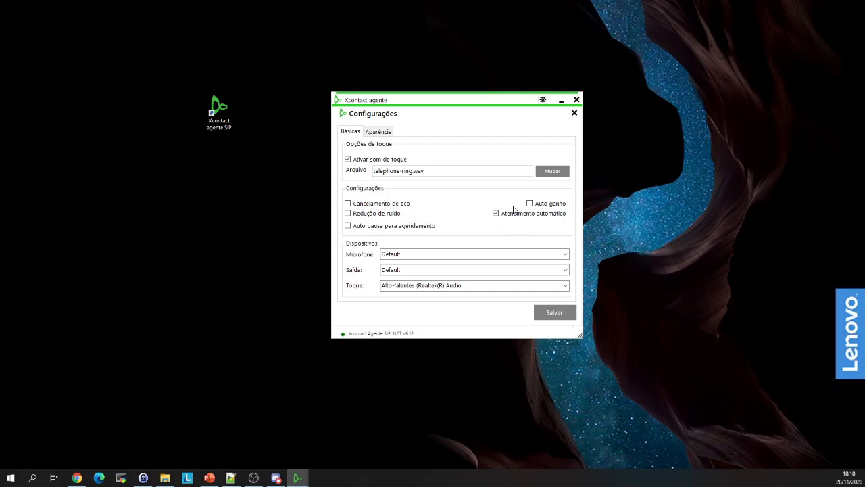
click(348, 225)
click(416, 227)
Step: Set the agent's background colour (Cor de fundo) to Silver and save the settings
click(388, 133)
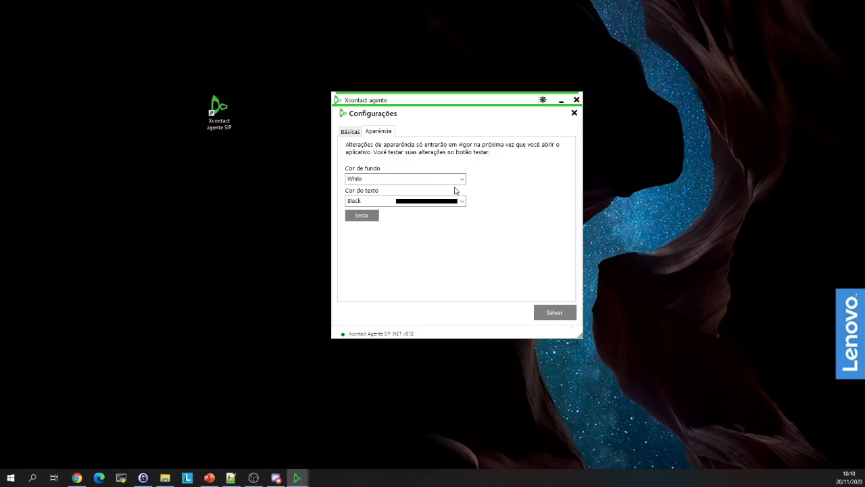
click(460, 179)
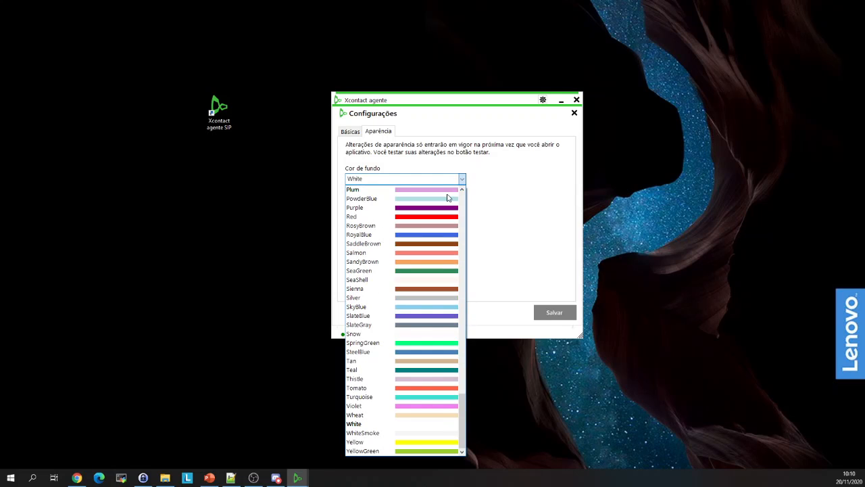
click(503, 207)
click(372, 180)
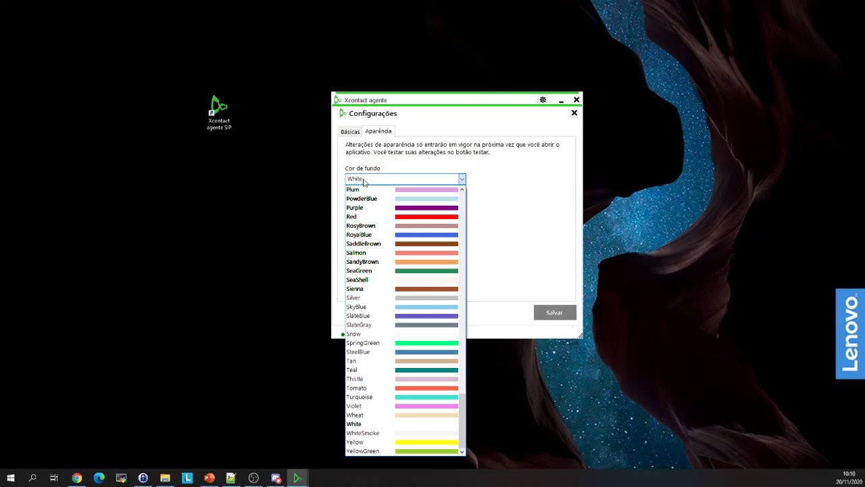
click(358, 298)
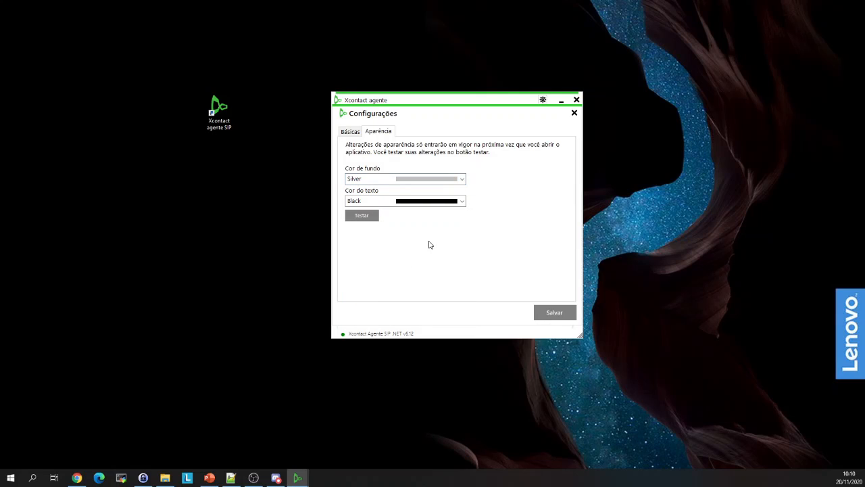
click(549, 309)
Step: Exit the Xcontact agent, confirm leaving, then restart it and log in with the stored credentials
click(576, 99)
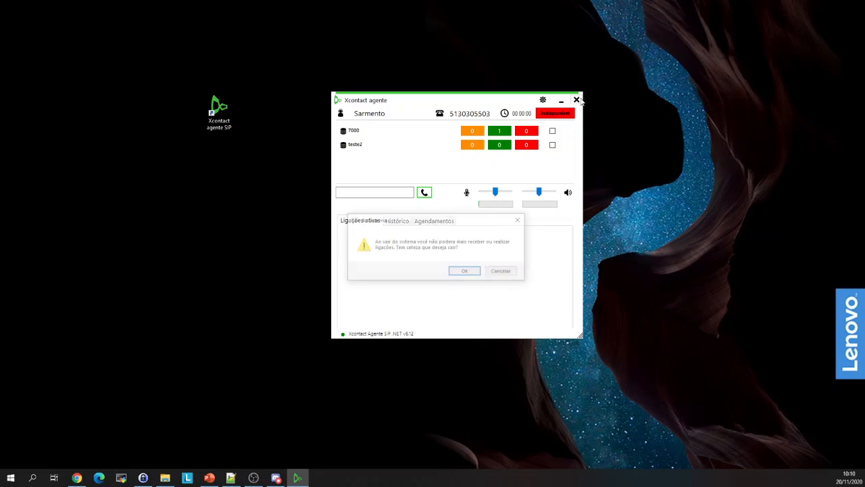
click(466, 272)
double_click(214, 117)
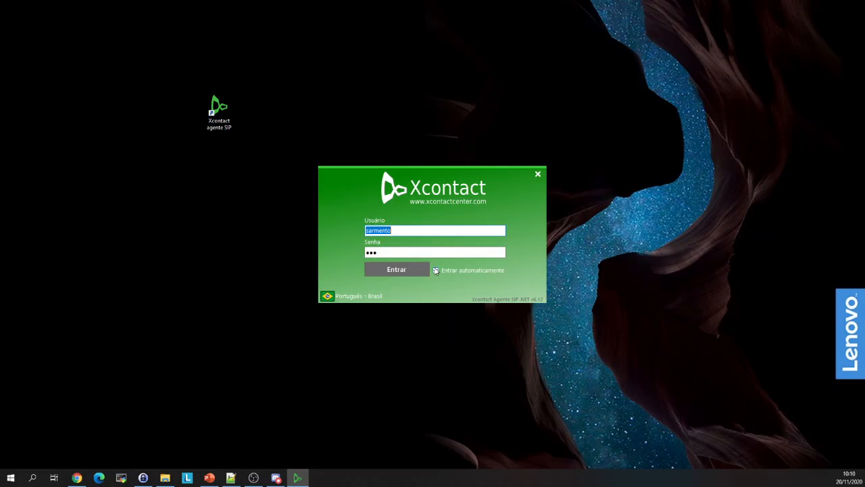
click(396, 269)
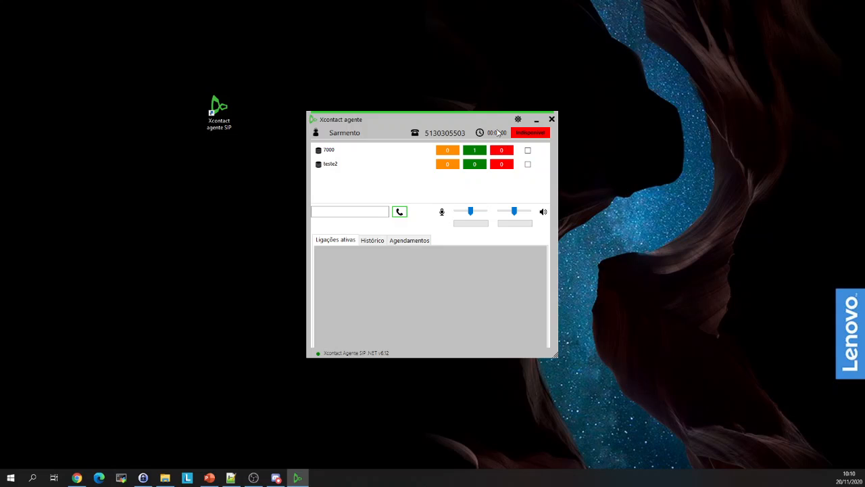
Step: Set the agent's text colour (Cor do texto) to Chartreuse and save the settings
click(517, 119)
click(353, 151)
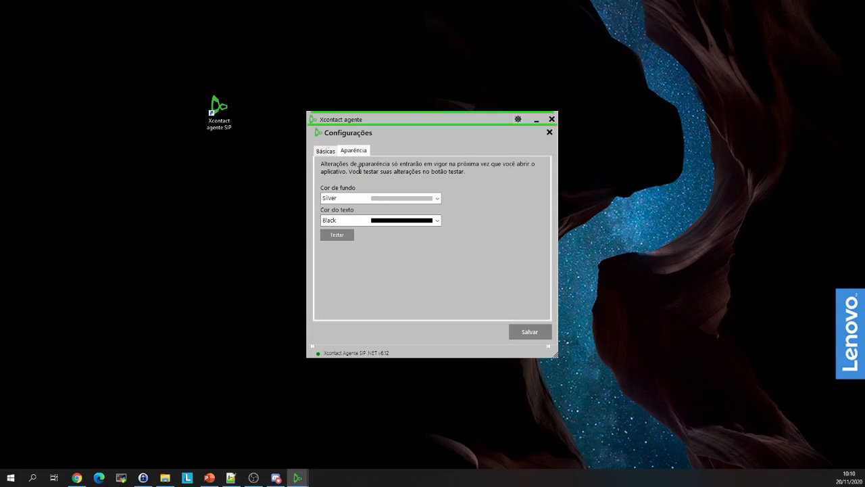
click(356, 220)
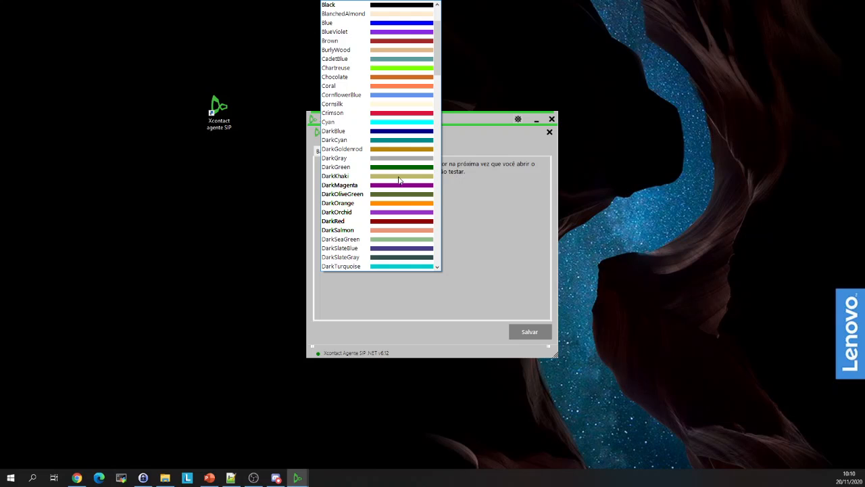
click(383, 68)
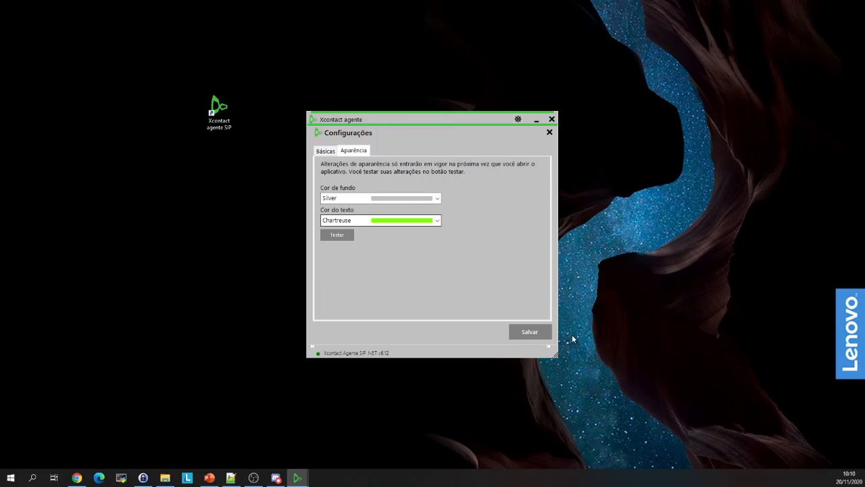
click(525, 334)
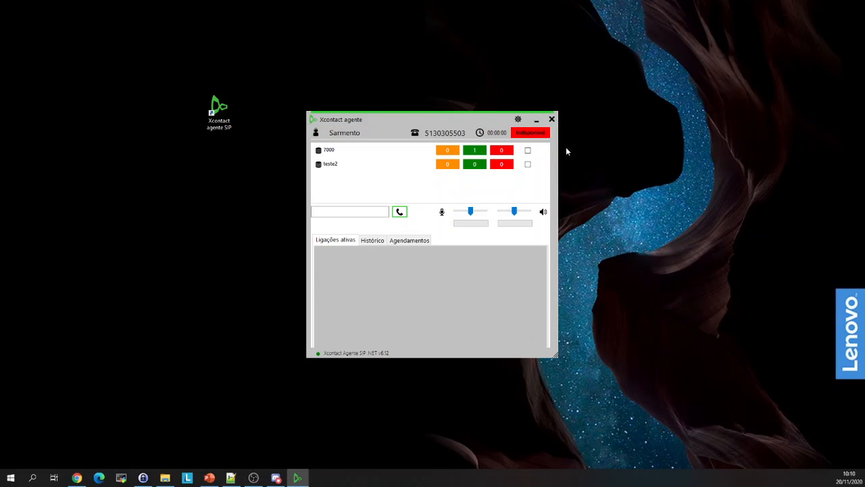
Step: Exit the agent with confirmation, reopen it and log in with the stored credentials to apply the new text colour
click(552, 119)
click(454, 274)
double_click(218, 109)
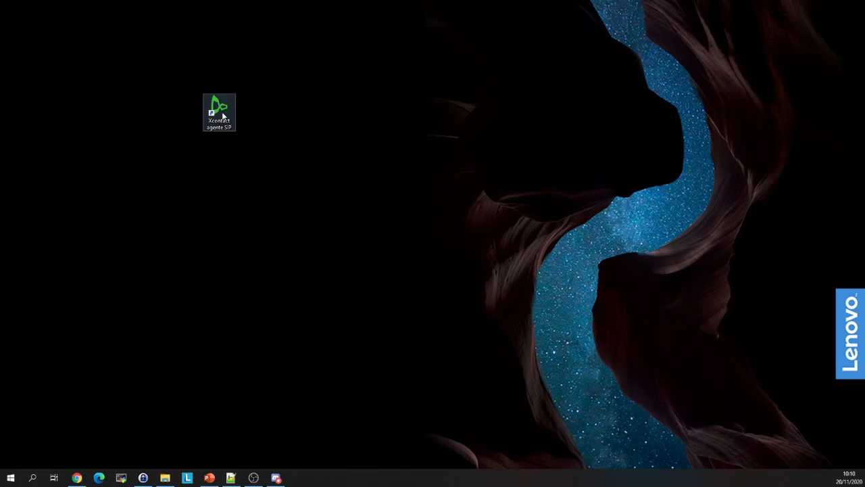
click(395, 270)
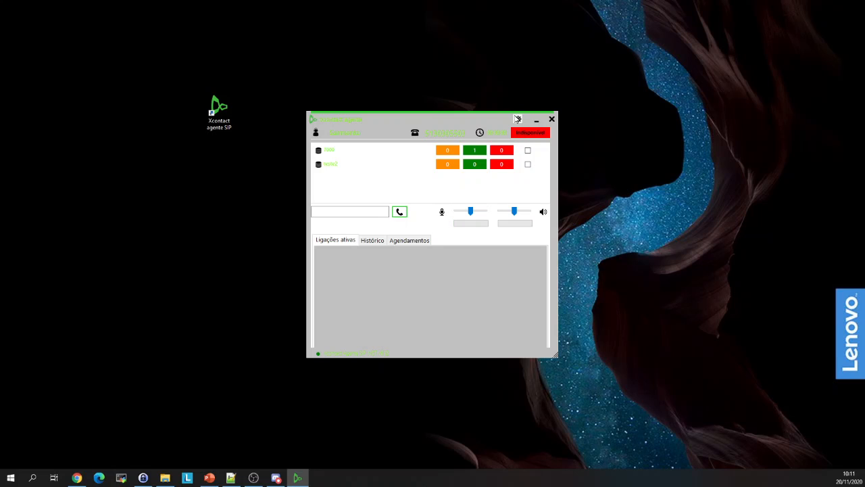
Step: In the appearance settings, set the text colour (Cor do texto) to Black
click(518, 119)
click(351, 155)
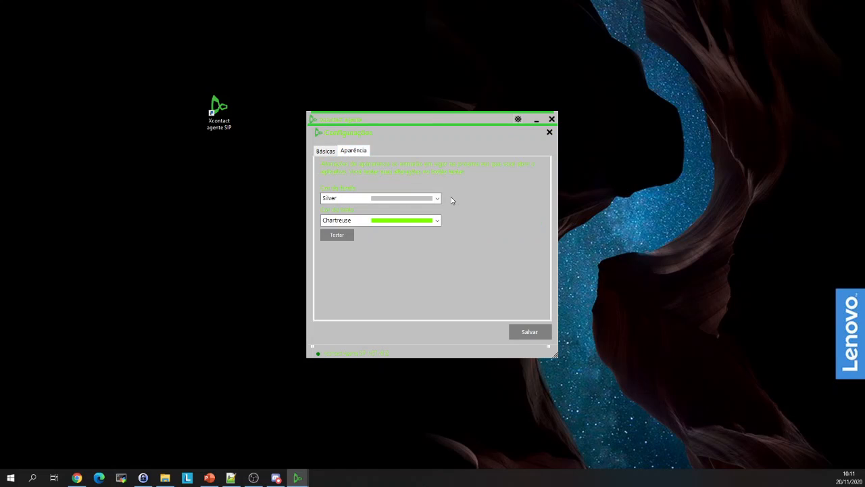
click(431, 223)
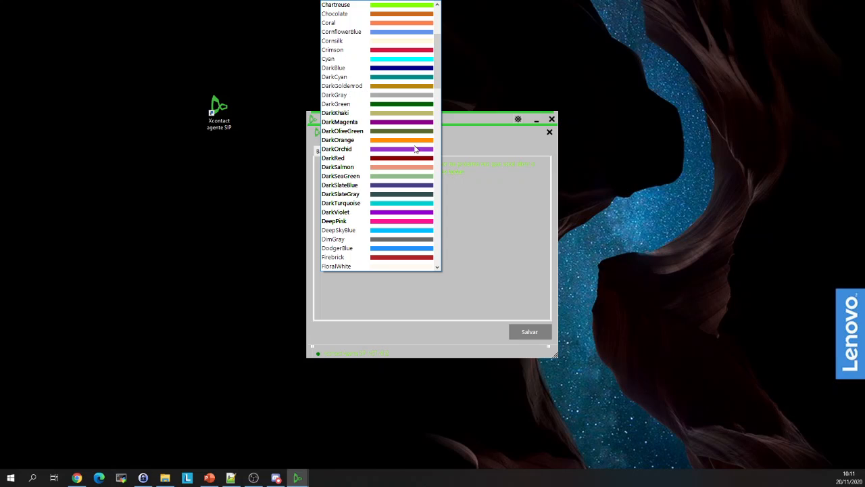
scroll(409, 193, down, 6)
scroll(409, 193, down, 20)
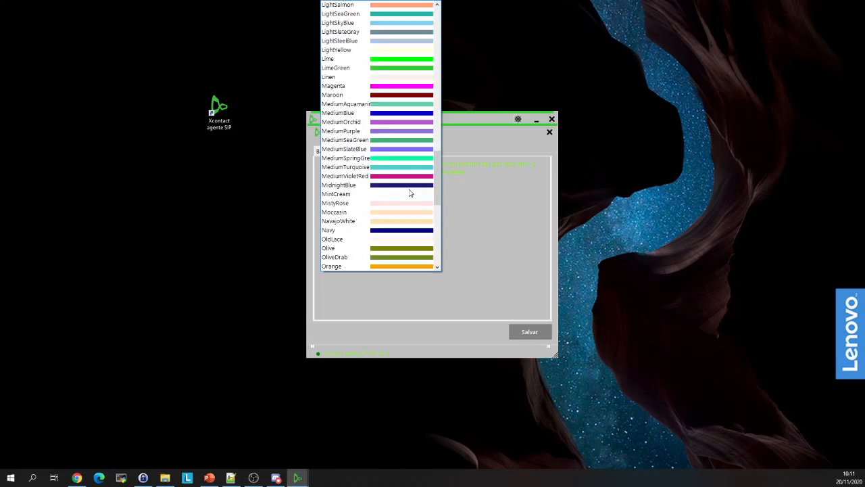
scroll(409, 193, up, 20)
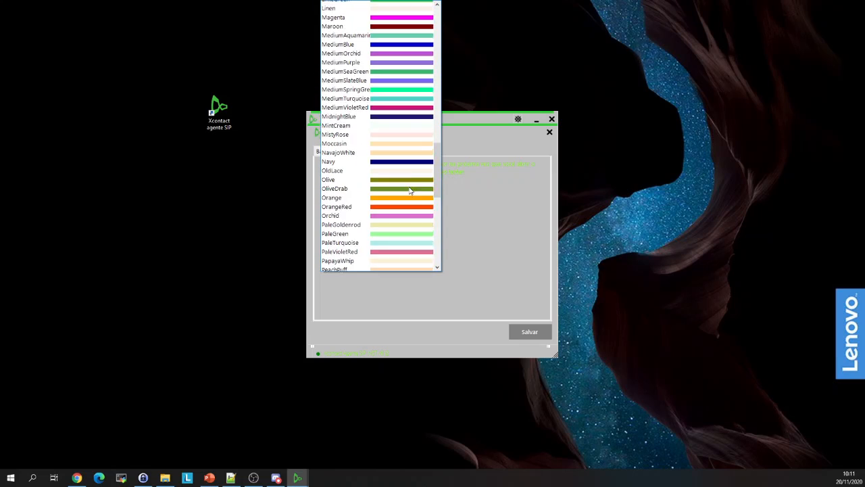
scroll(411, 190, up, 10)
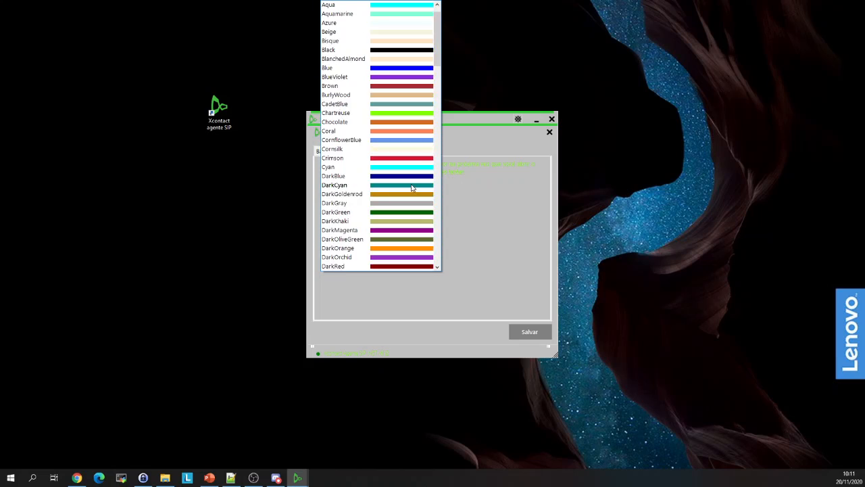
click(381, 72)
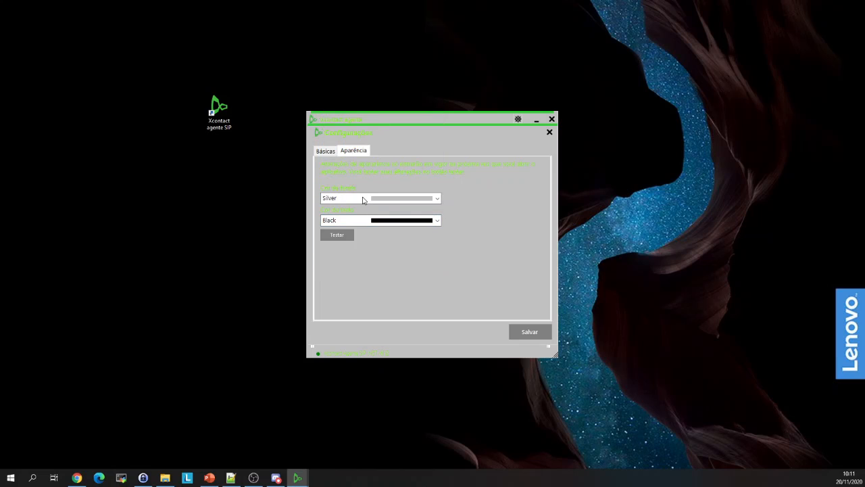
Step: Set the background colour (Cor de fundo) to White, test the appearance and save the settings
click(363, 198)
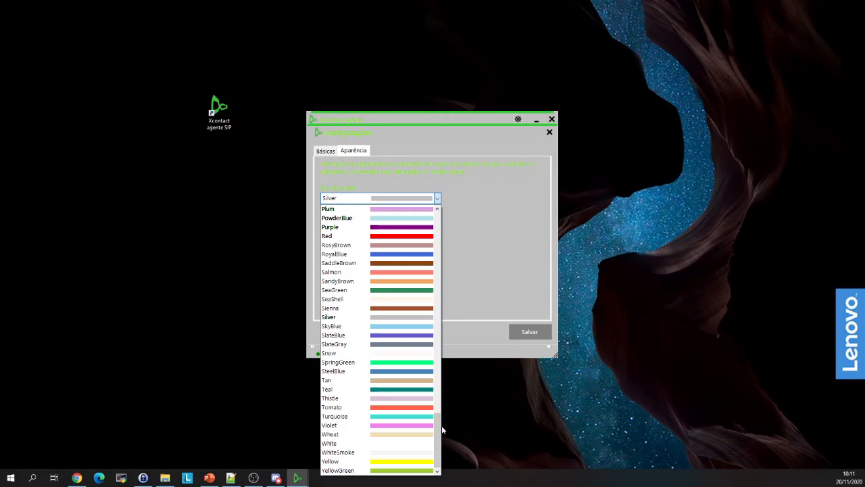
mouse_move(437, 429)
mouse_down()
mouse_move(436, 231)
mouse_move(451, 342)
mouse_move(443, 444)
mouse_up()
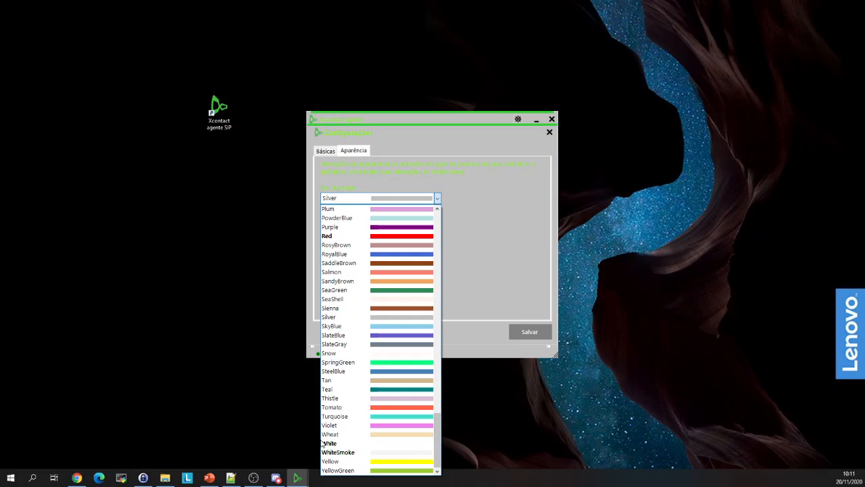
click(365, 443)
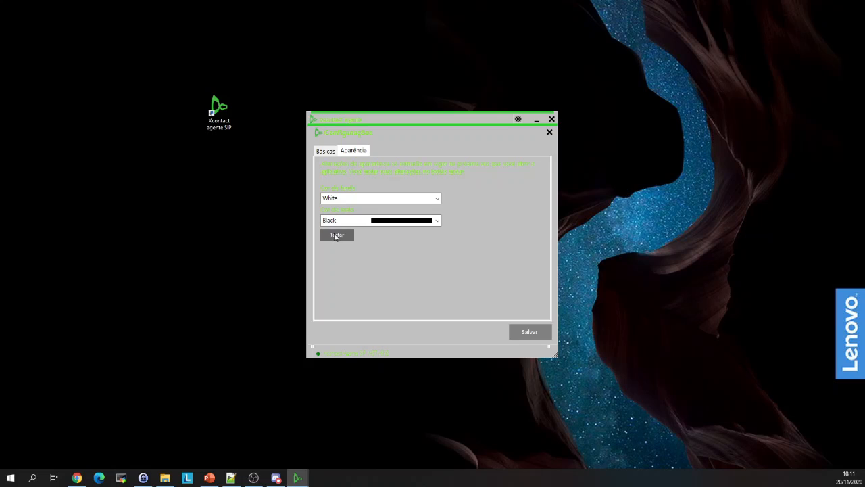
click(336, 235)
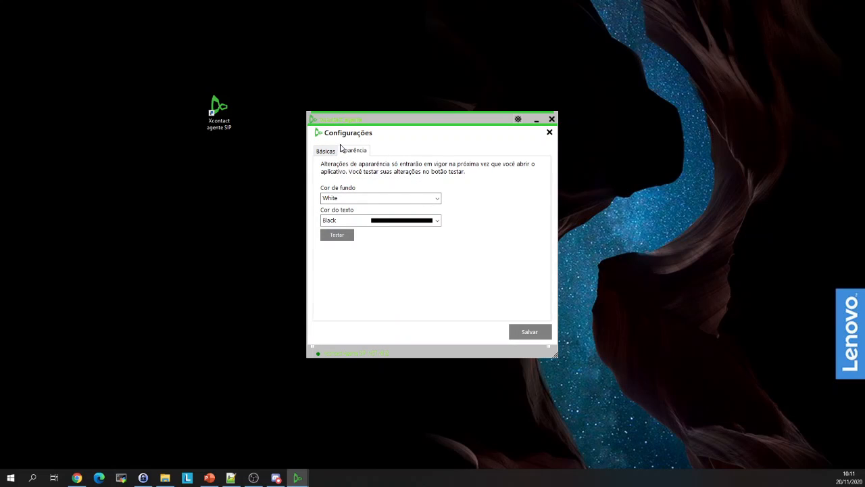
click(522, 329)
Step: Exit the agent with confirmation, reopen it and log in again so the White and Black colours take effect
click(551, 119)
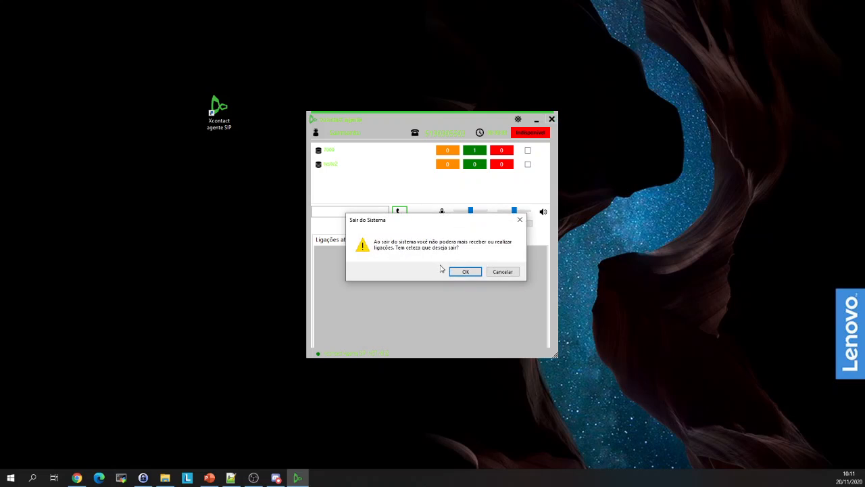
click(462, 272)
double_click(218, 112)
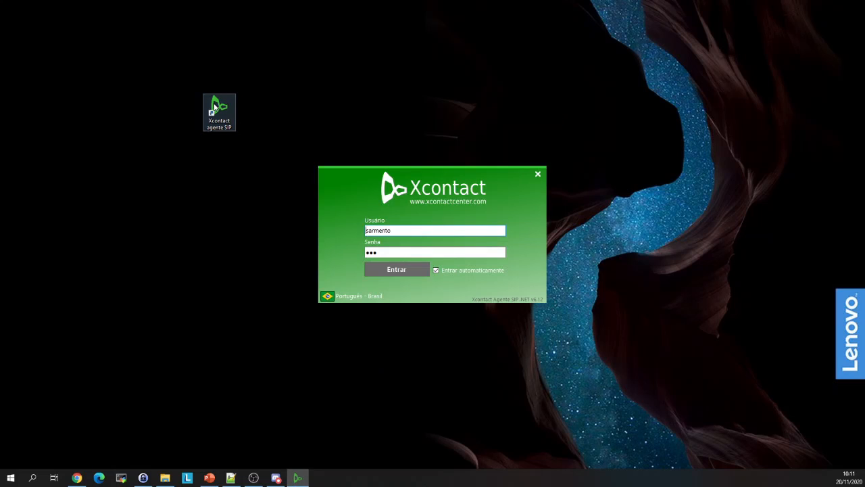
click(397, 270)
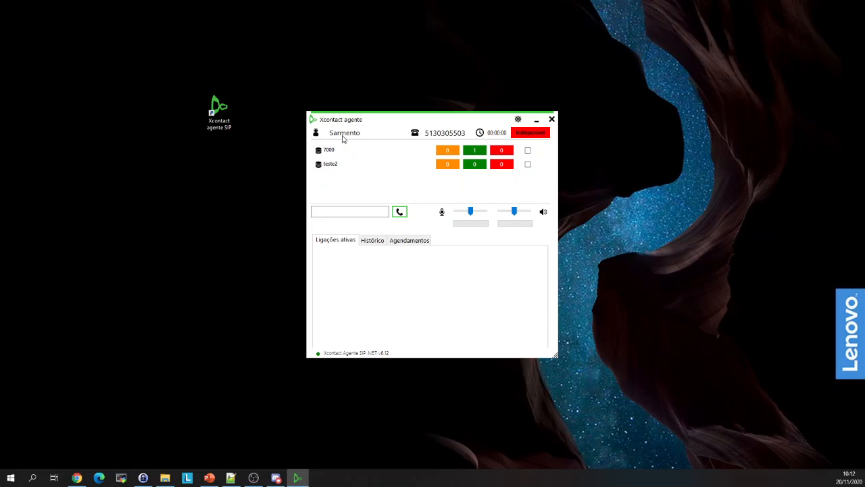
Step: Join the teste2 queue and review the agent status options, including Pausas and Recarregar pausas
click(528, 166)
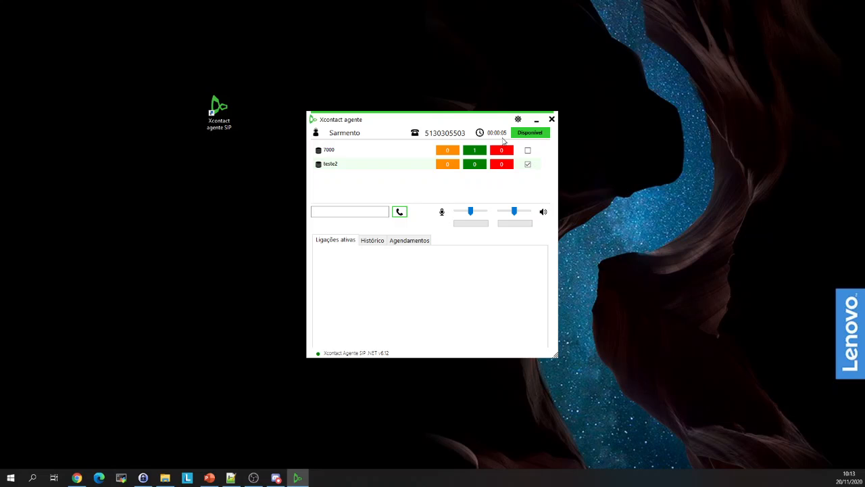
click(519, 137)
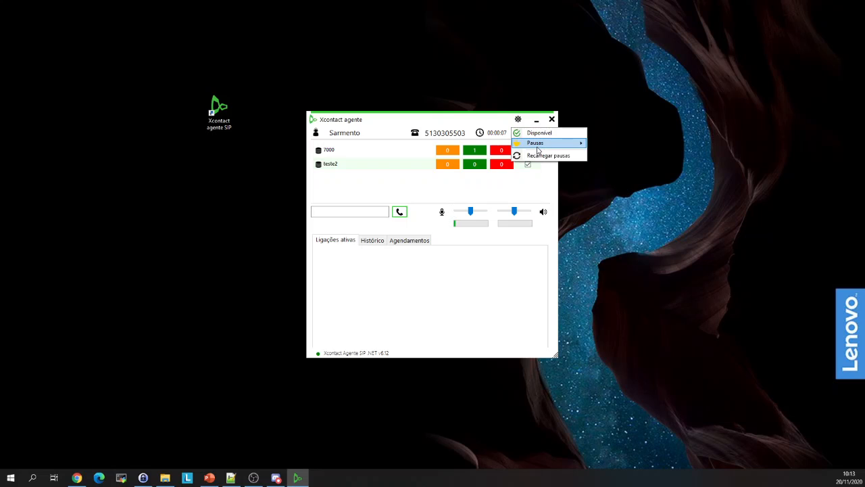
mouse_move(539, 150)
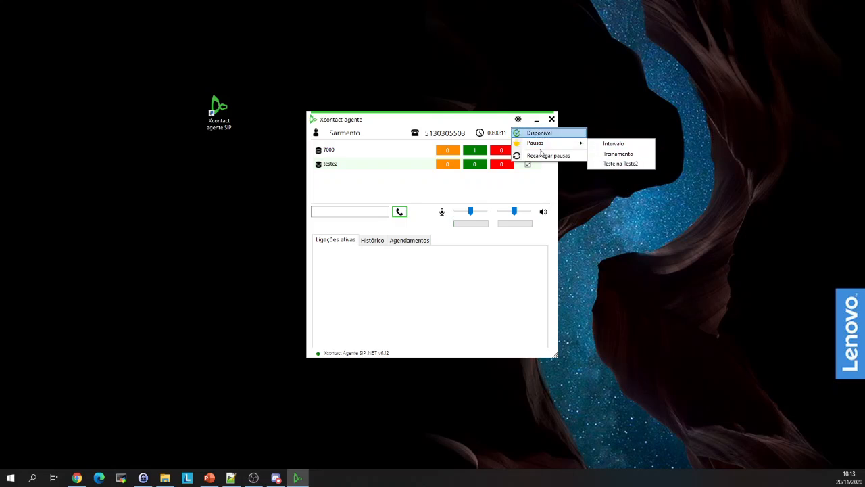
click(489, 184)
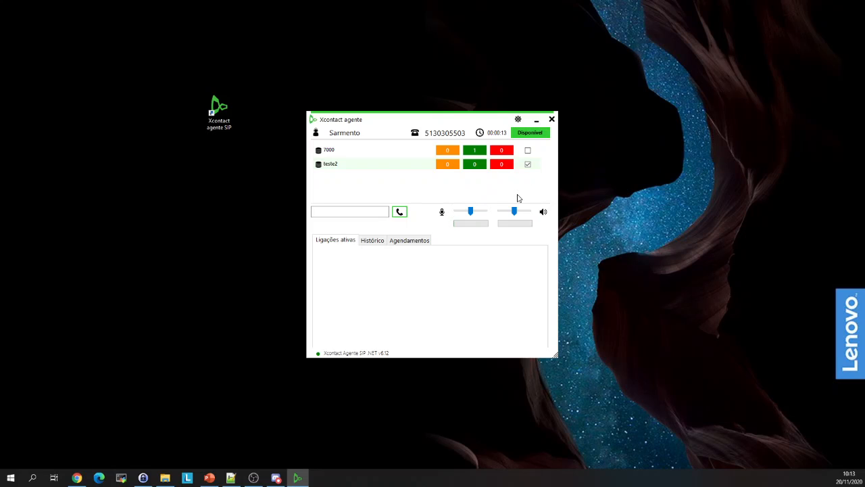
click(530, 133)
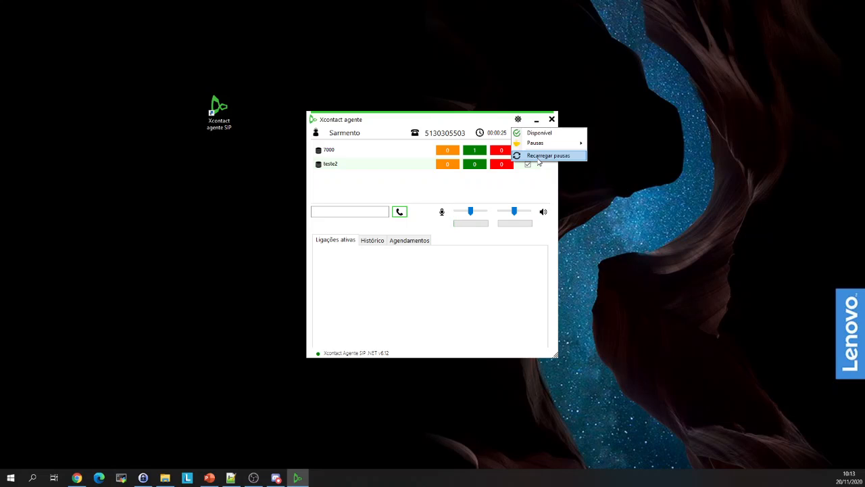
click(433, 278)
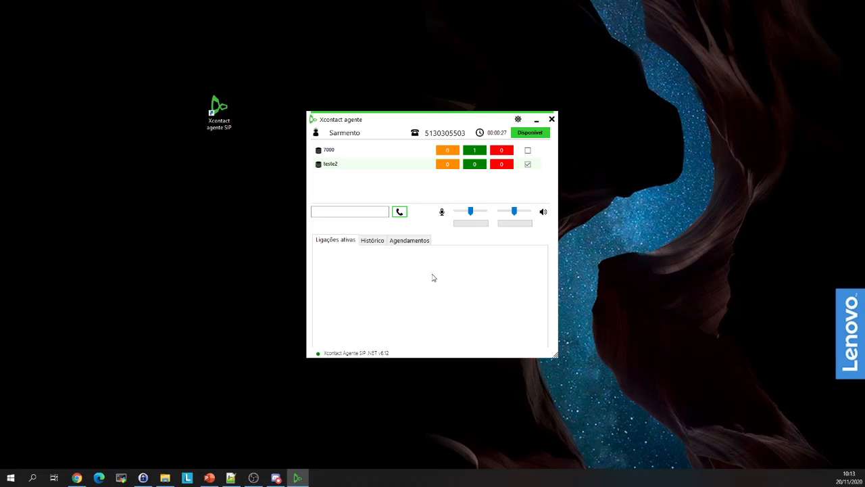
Step: Try out the call field by entering a sample number, then clear it without calling
click(344, 214)
text(a3336)
key(BackSpace)
key(BackSpace)
key(BackSpace)
key(BackSpace)
Step: View the call history, then fill in a new Agendamento with a sample phone number and name and discard it
click(371, 242)
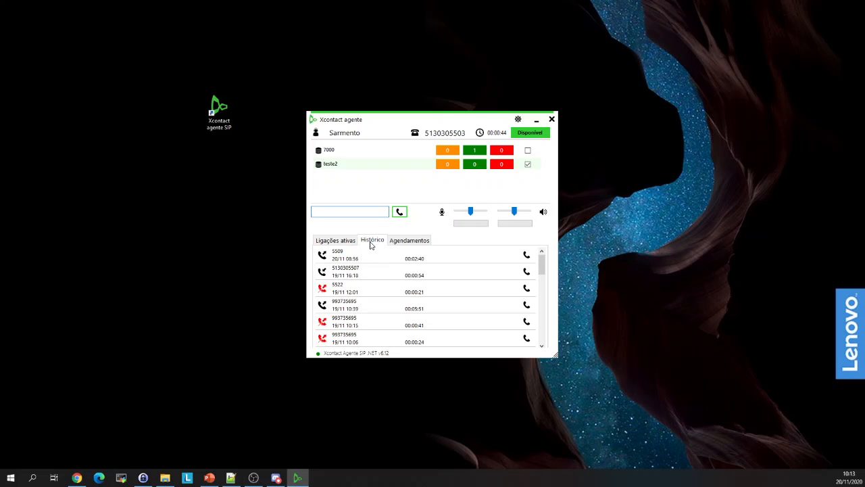
click(416, 245)
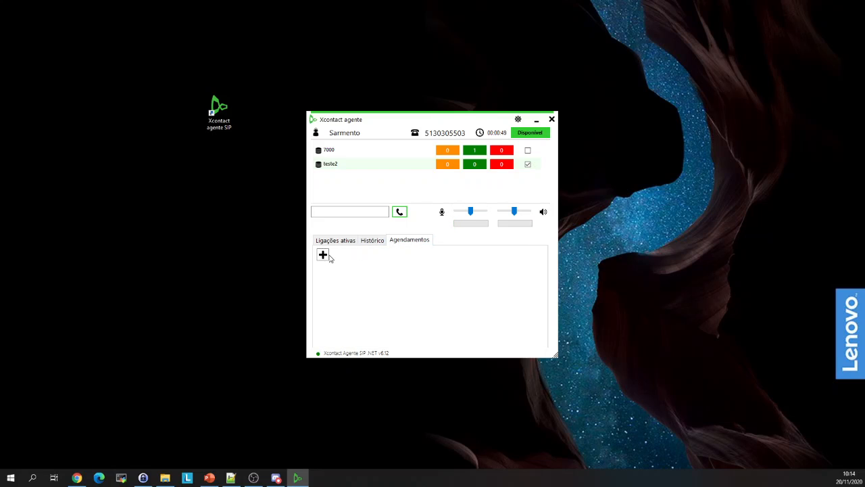
click(322, 254)
click(392, 232)
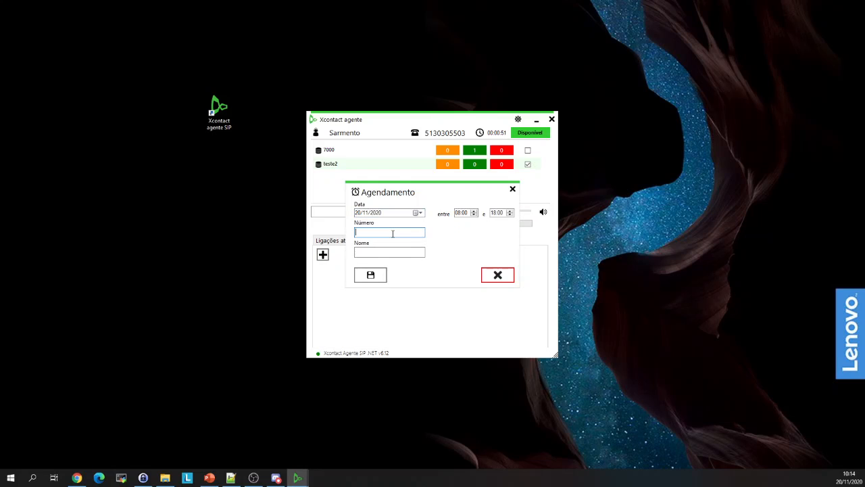
text(051336665)
click(403, 254)
text(aas)
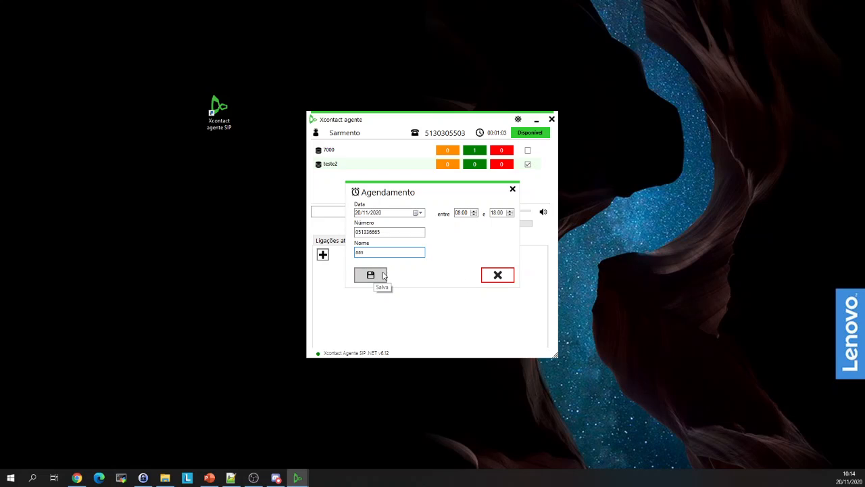
click(497, 275)
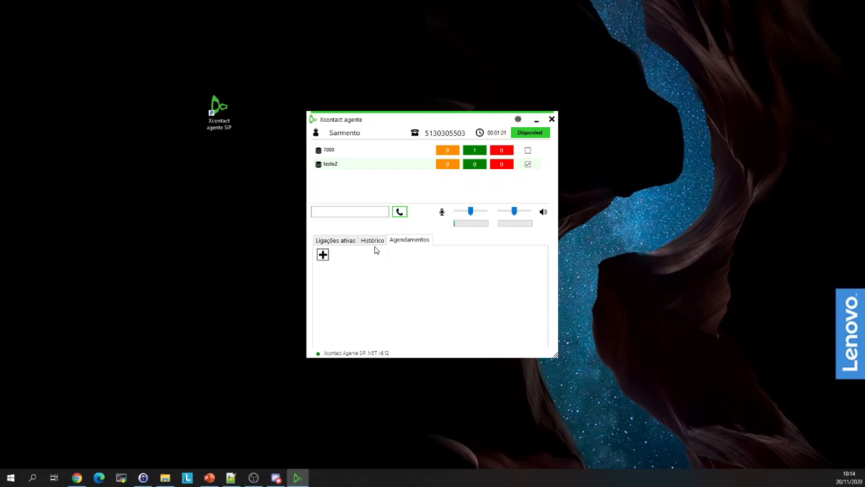
Step: Return to the active calls (Ligações ativas) and slightly adjust the microphone and speaker volumes
click(319, 240)
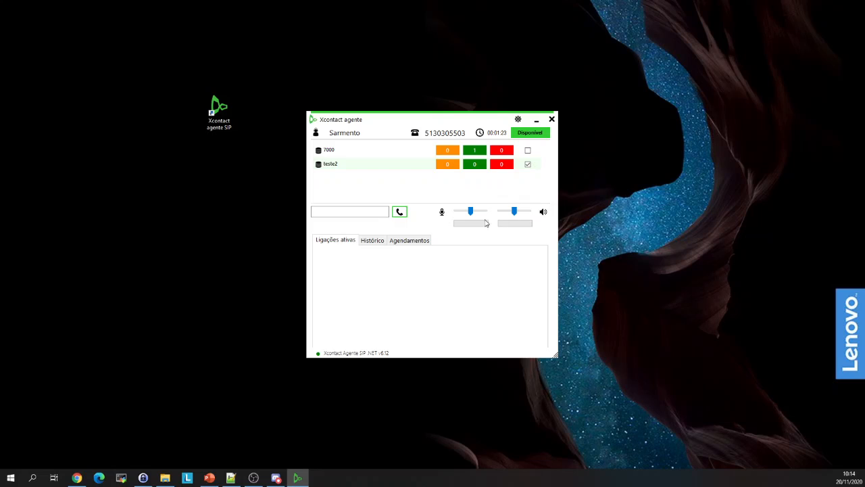
drag(470, 214, 514, 214)
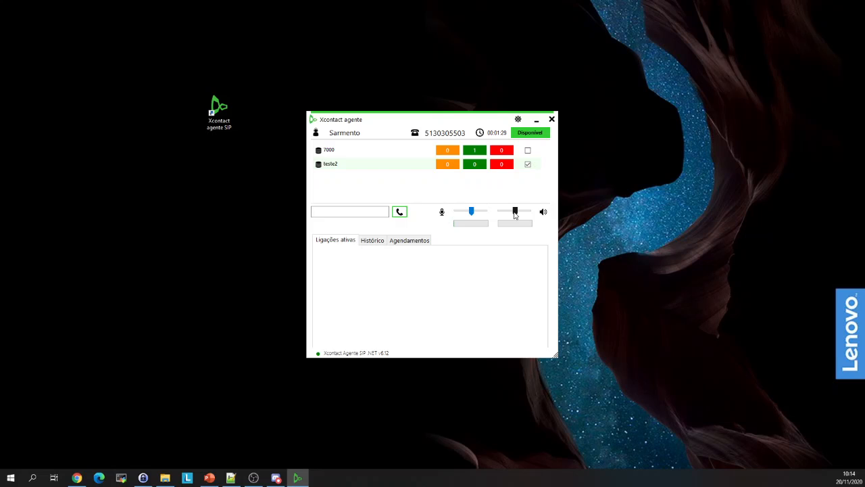